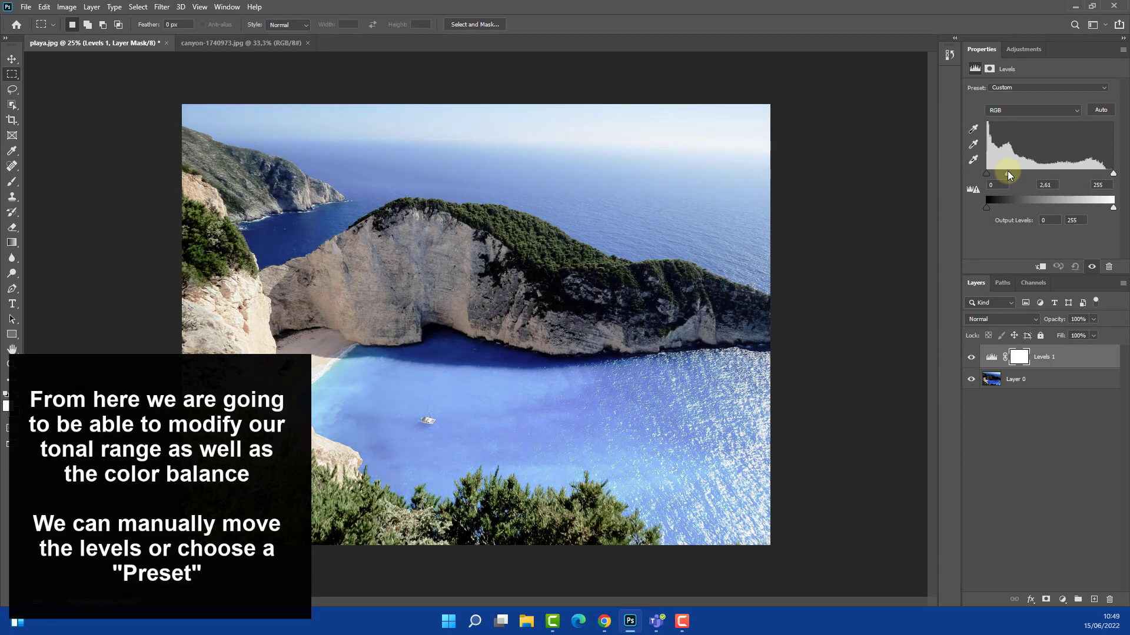
Adjust the Levels layer to midtones 2.32, white input 229 and white output 248.
drag(1007, 172, 1011, 172)
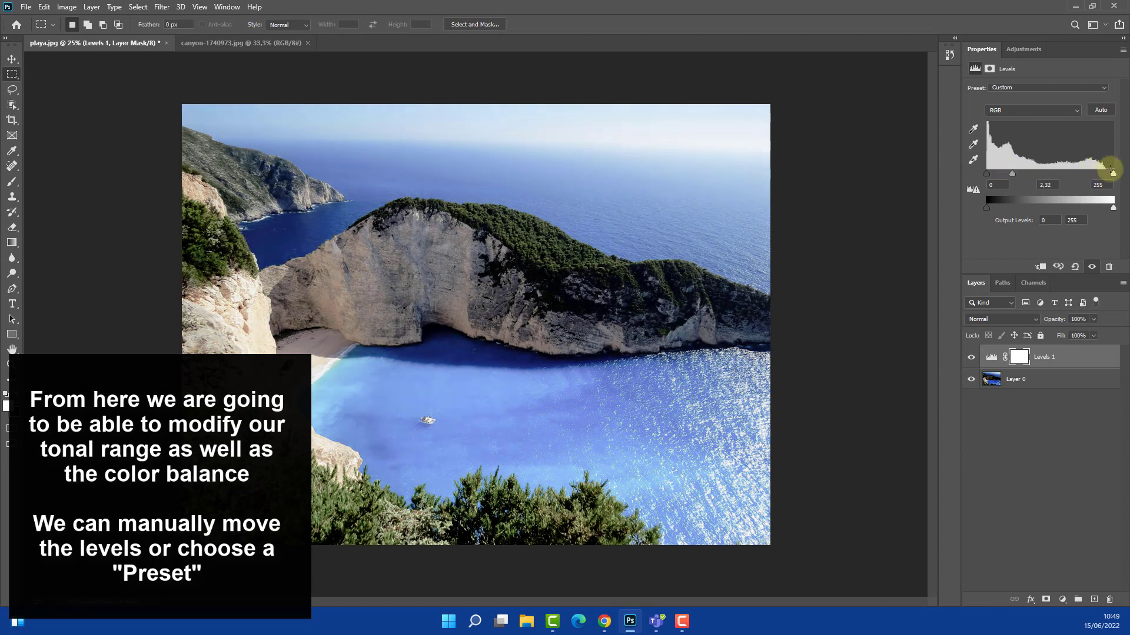
mouse_move(1114, 175)
mouse_down()
mouse_move(1068, 175)
mouse_move(1096, 174)
mouse_up()
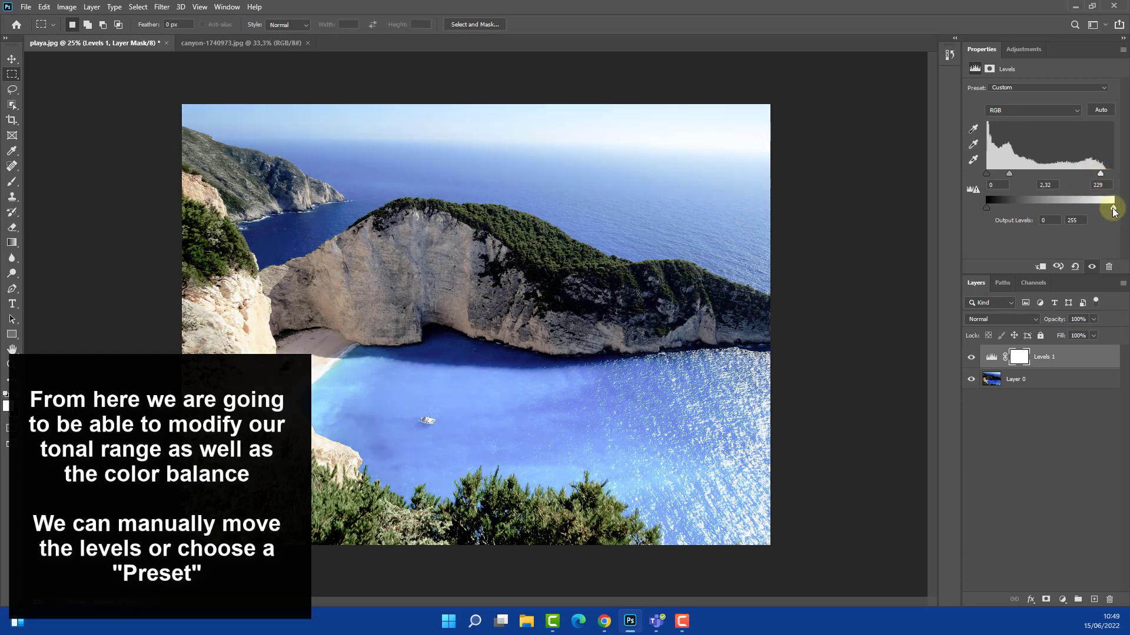
mouse_move(1114, 209)
mouse_down()
mouse_move(1086, 207)
mouse_move(1110, 207)
mouse_up()
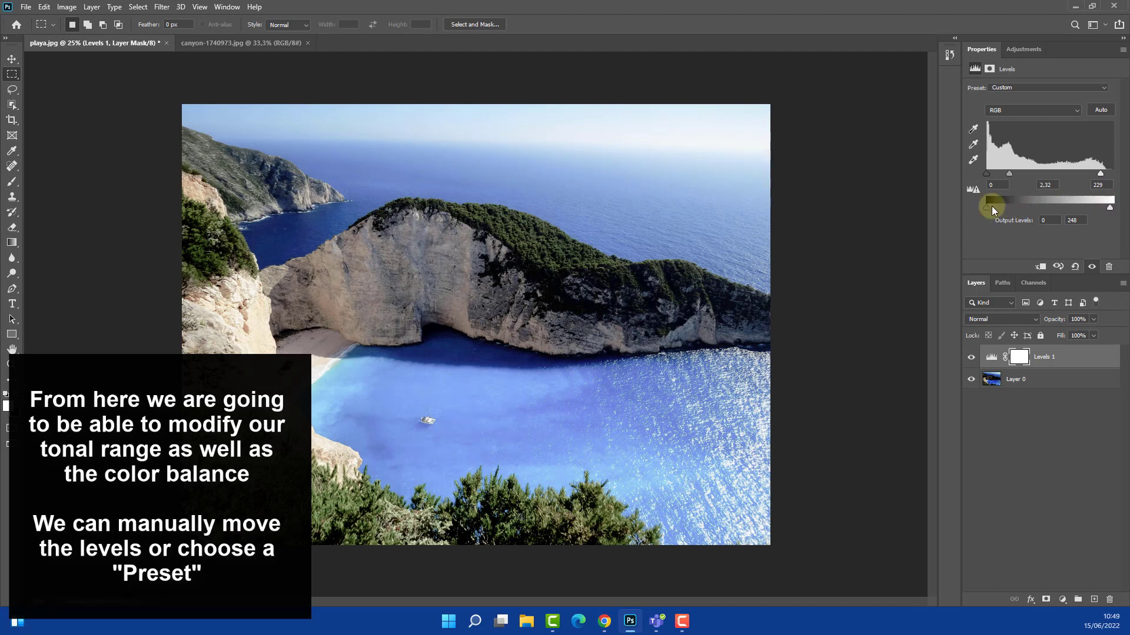
Try the Darker, Increase Contrast 3 and Midtones Darker presets on the Levels layer, ending on Custom.
click(1028, 87)
click(1019, 119)
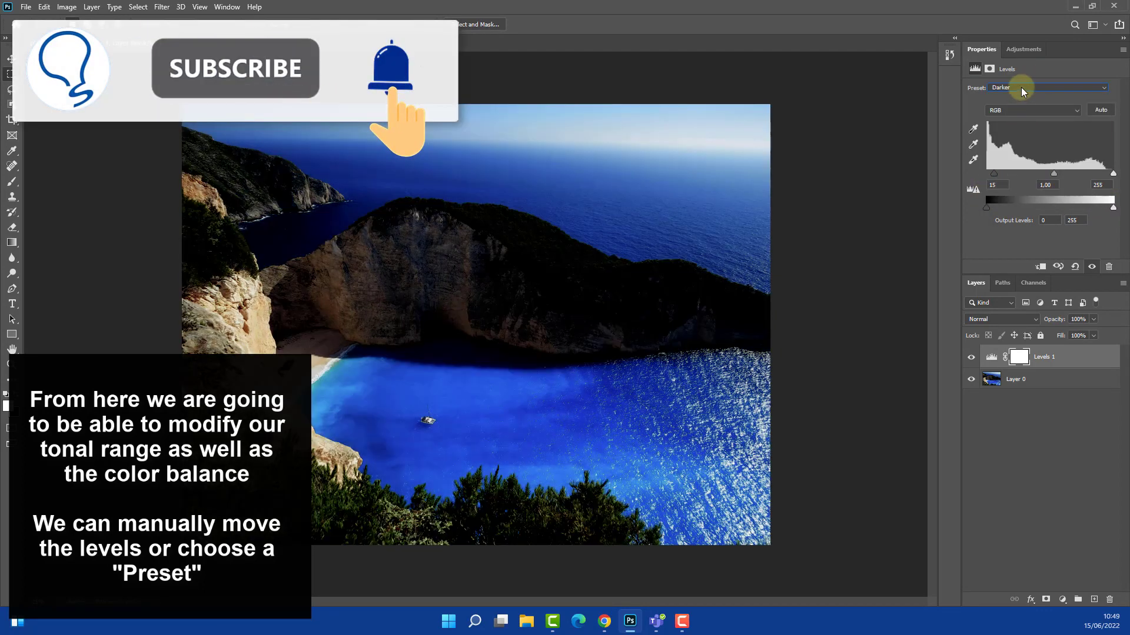
click(1022, 87)
click(1027, 144)
click(1024, 88)
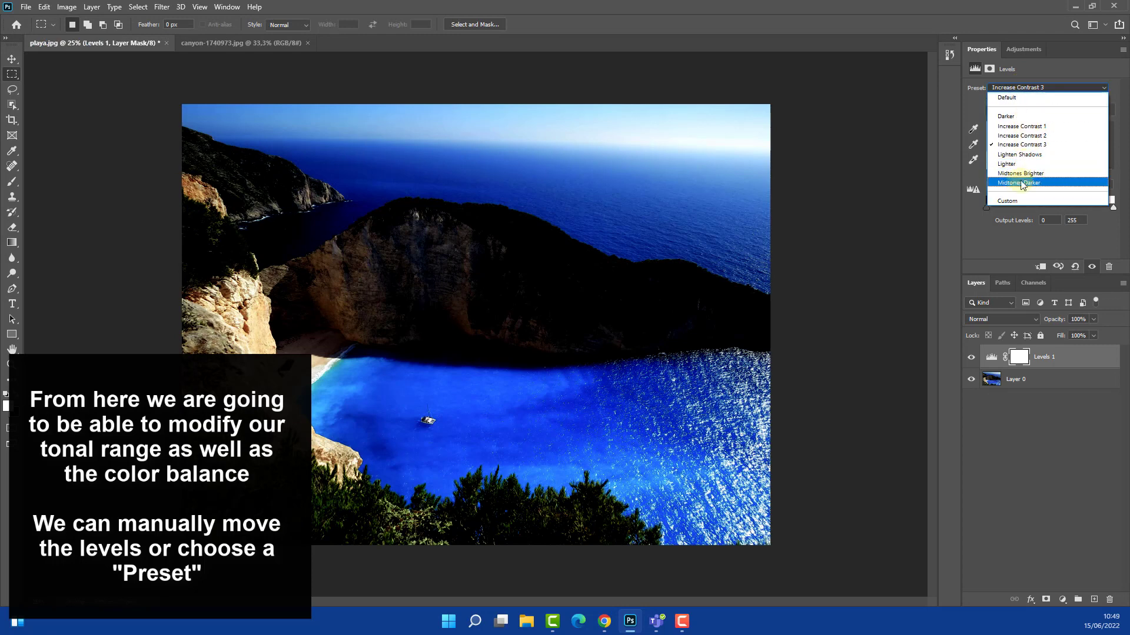
click(1018, 180)
click(1014, 87)
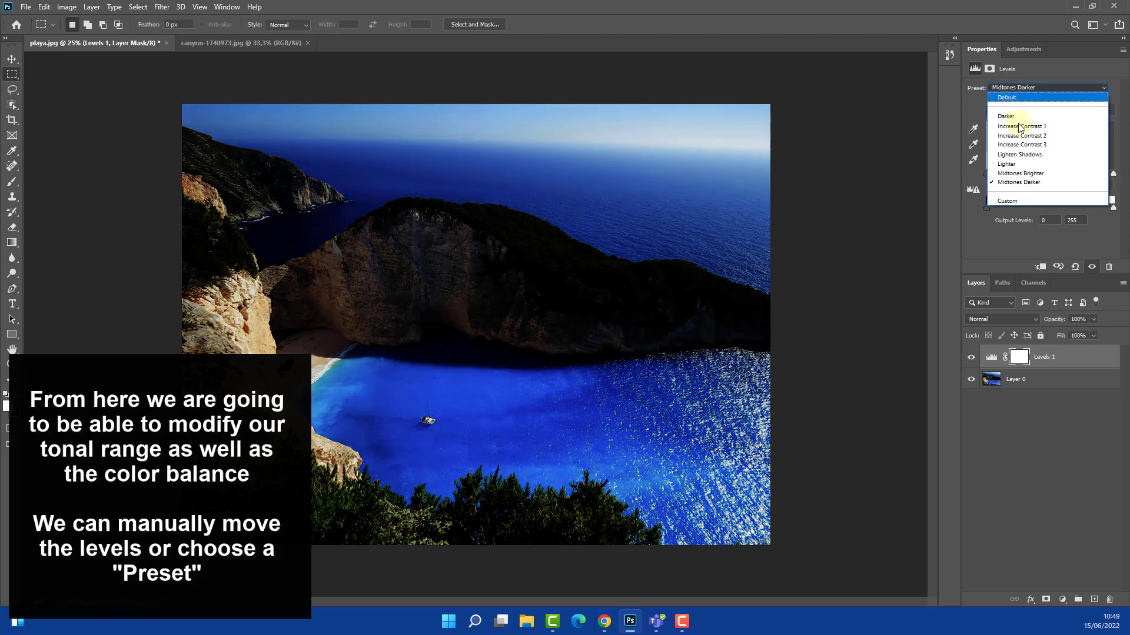
click(1015, 202)
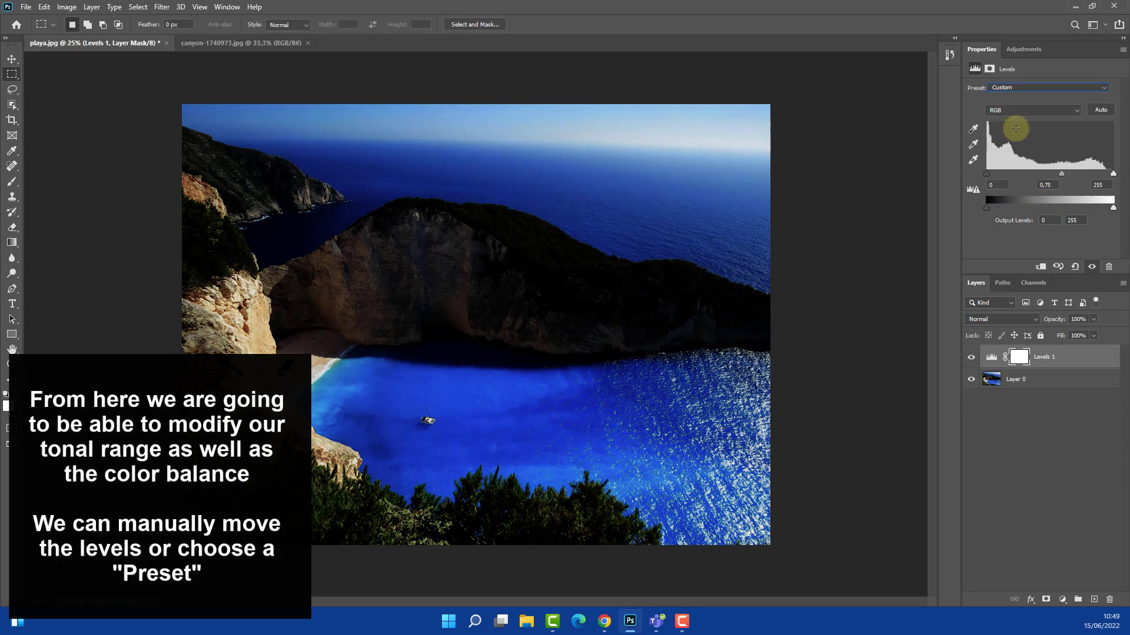
Reset the Levels layer to the Default preset and brighten the midtones to 2.65.
click(1014, 87)
click(1013, 98)
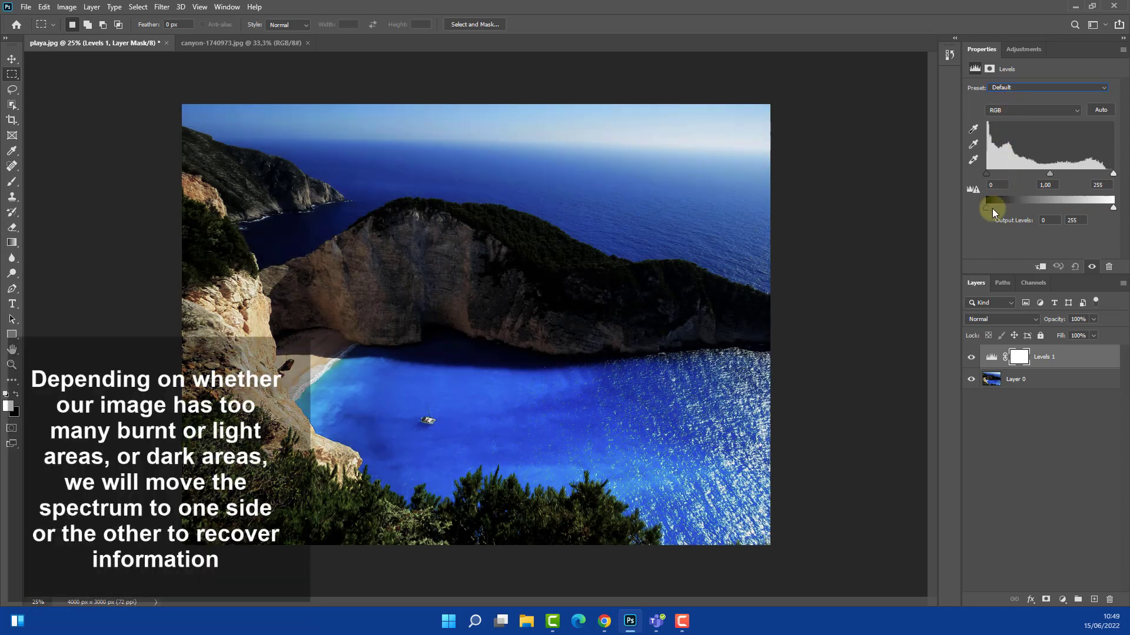
drag(1050, 174, 998, 173)
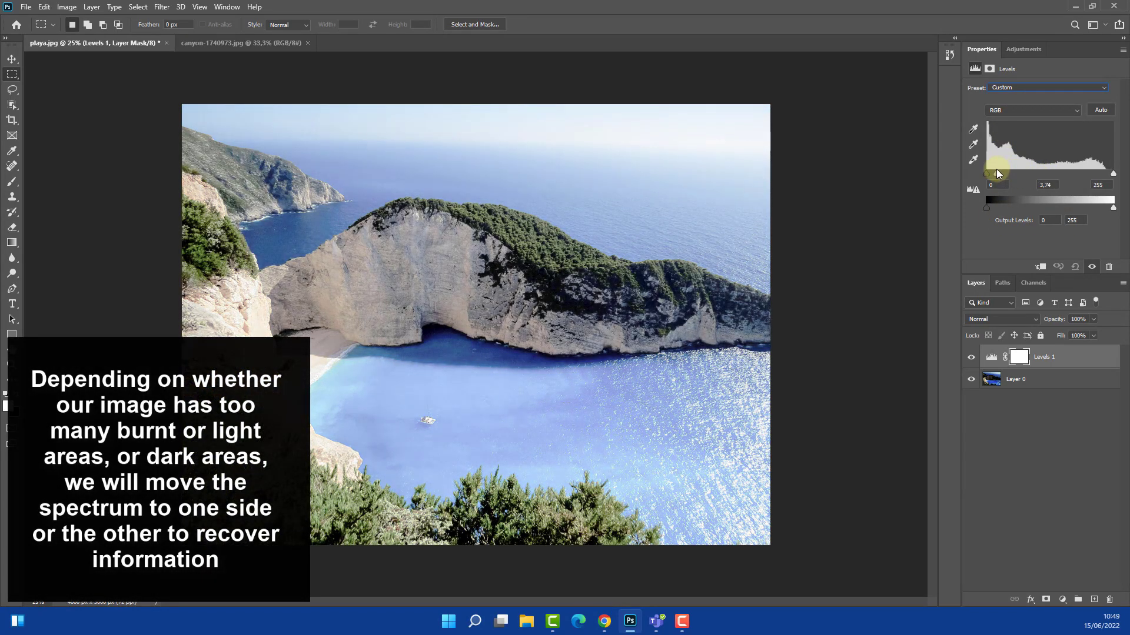
drag(996, 171, 1007, 175)
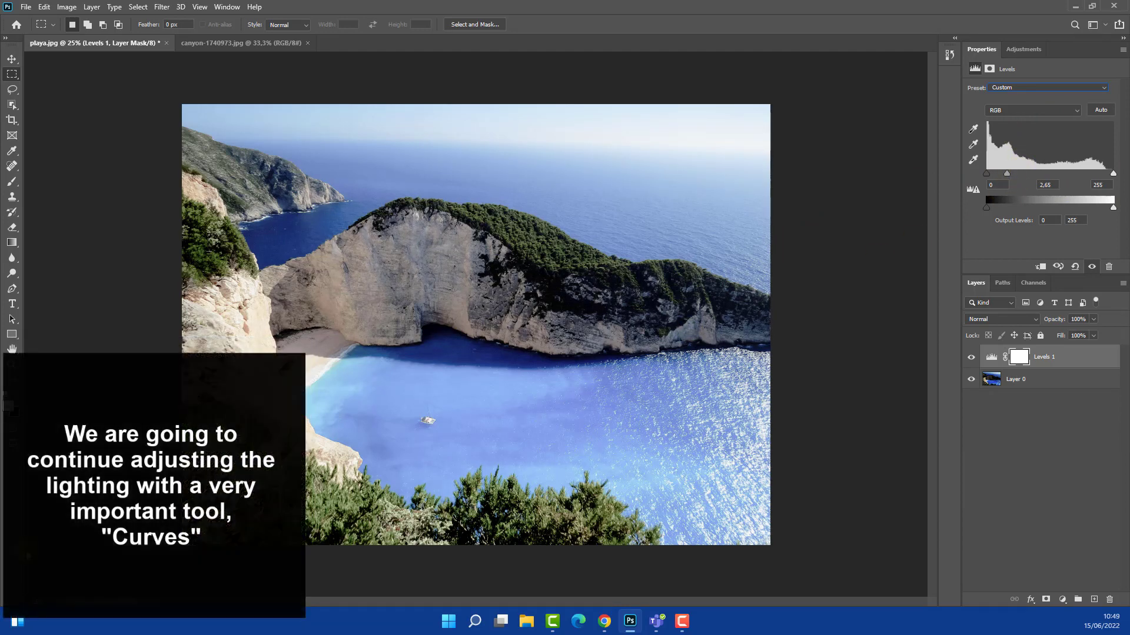
Add a Curves adjustment layer, anchor the middle of its RGB curve and raise the black point to output 42.
click(1062, 599)
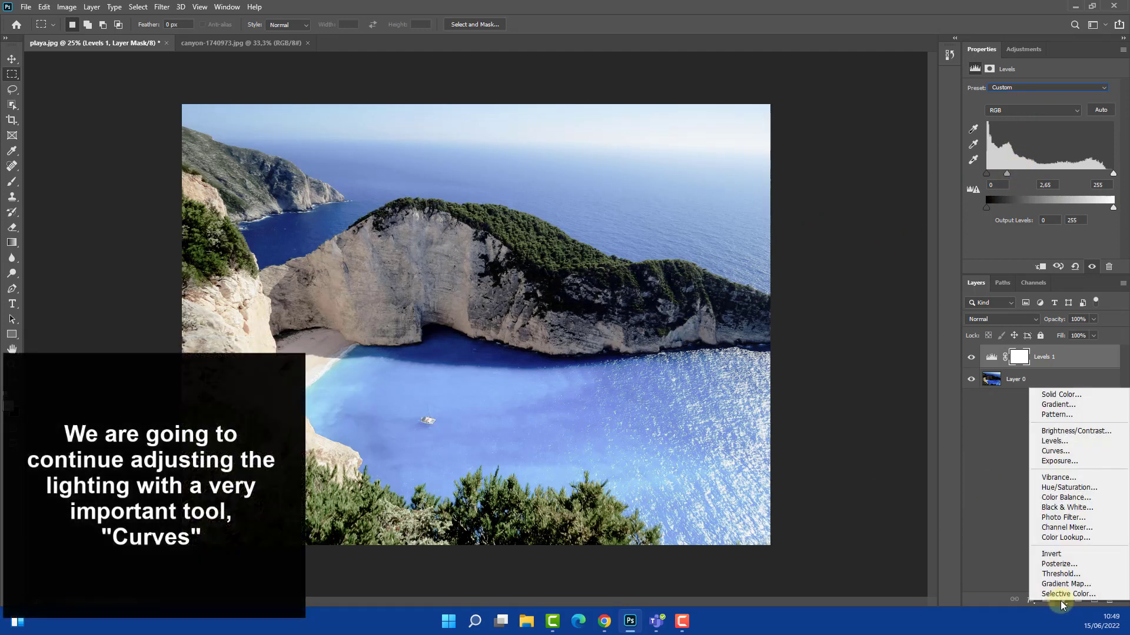
click(1063, 454)
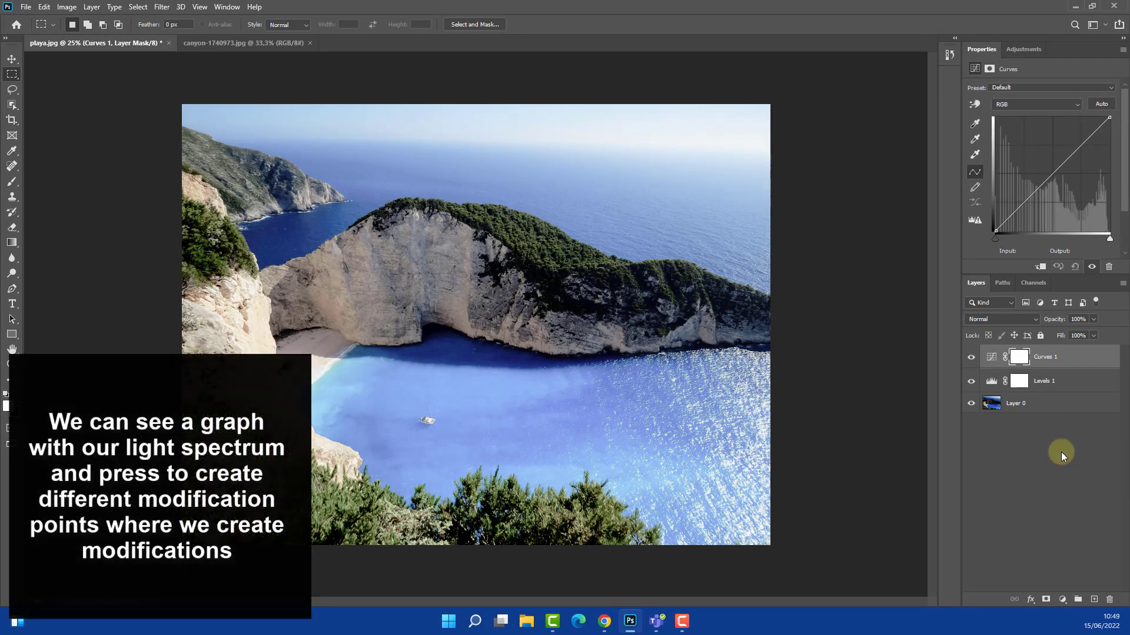
click(1052, 174)
drag(995, 230, 988, 211)
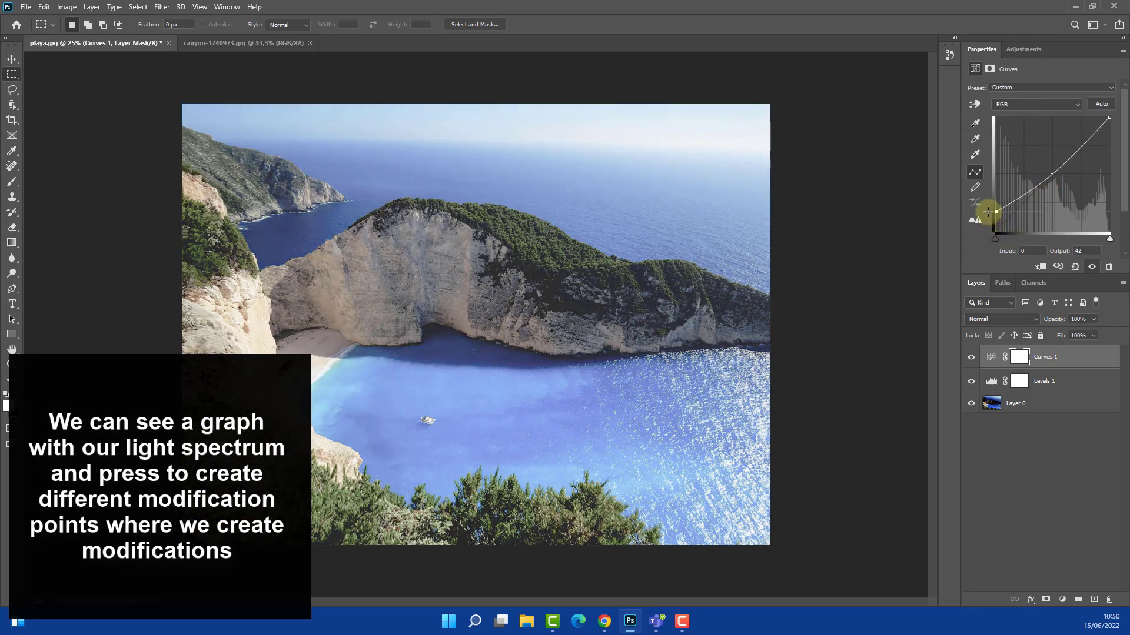
Shape the RGB curve with its white point at input 229, a shadow point at 31/60 and a highlight point at 180/178.
mouse_move(1110, 118)
mouse_down()
mouse_move(1109, 135)
mouse_move(1099, 117)
mouse_up()
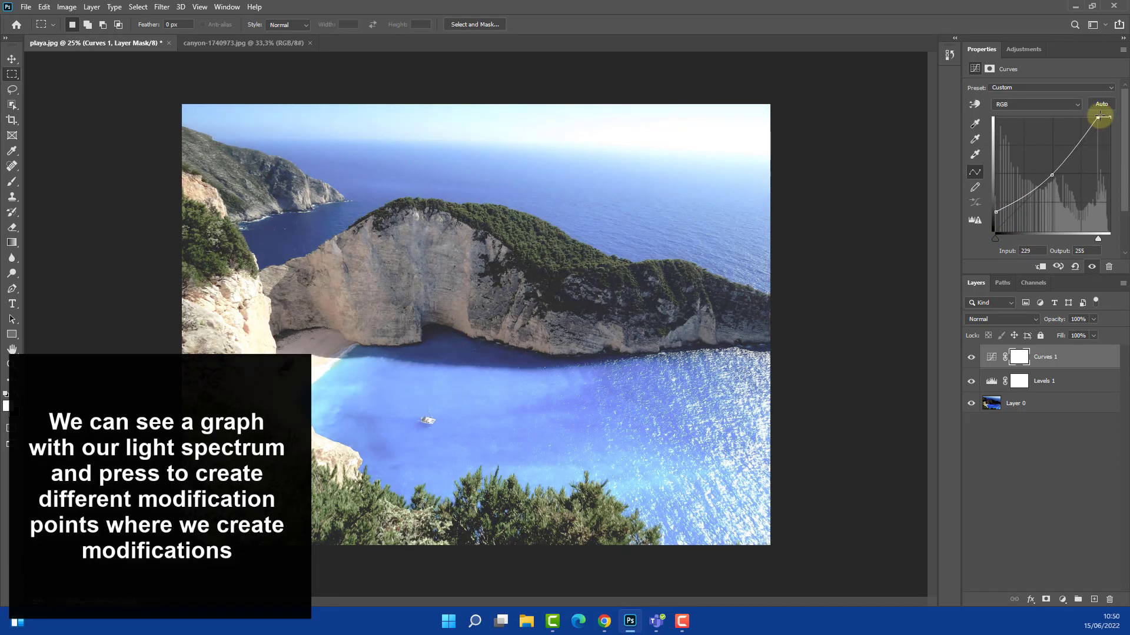
drag(1029, 194, 1009, 204)
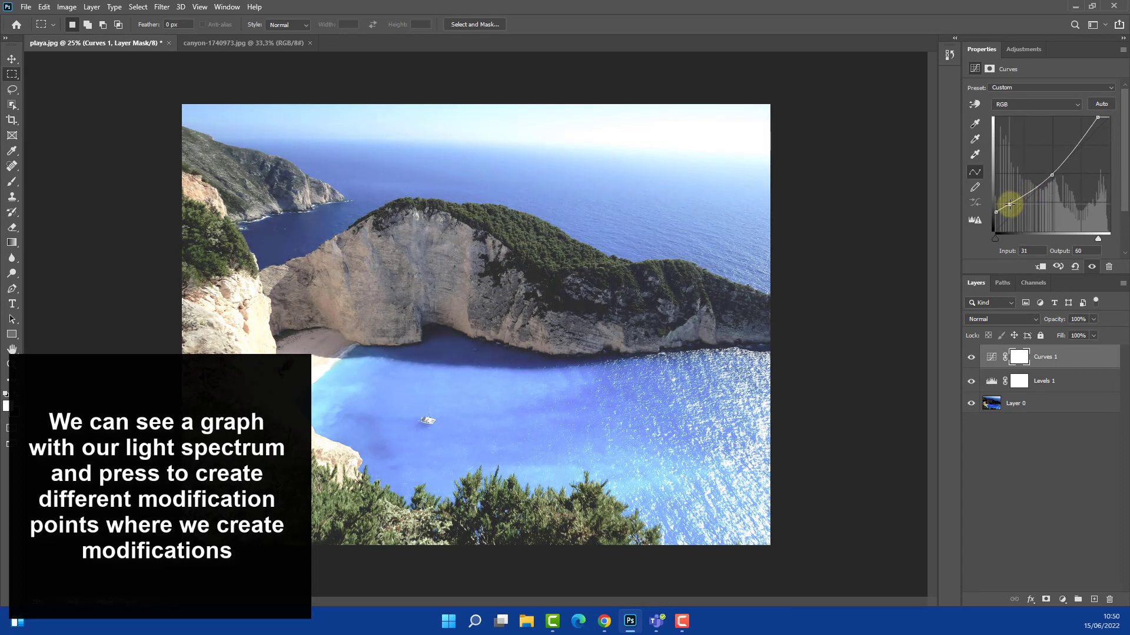
drag(1076, 146, 1076, 152)
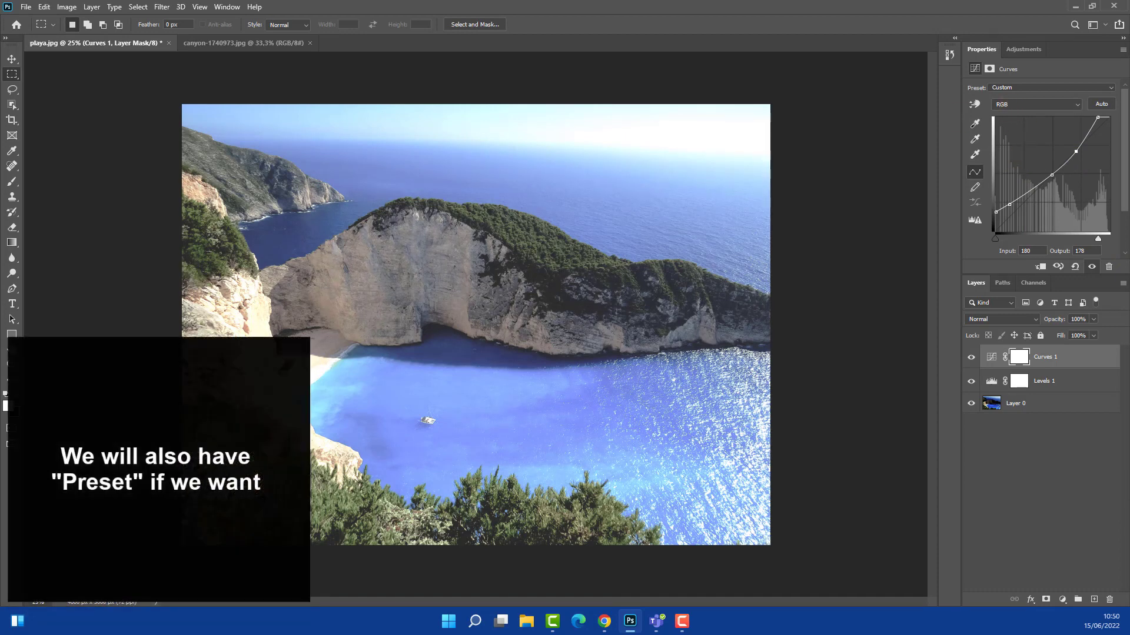
Try the Linear Contrast, Strong Contrast and Default curve presets, and undo back to the custom RGB curve.
click(1012, 88)
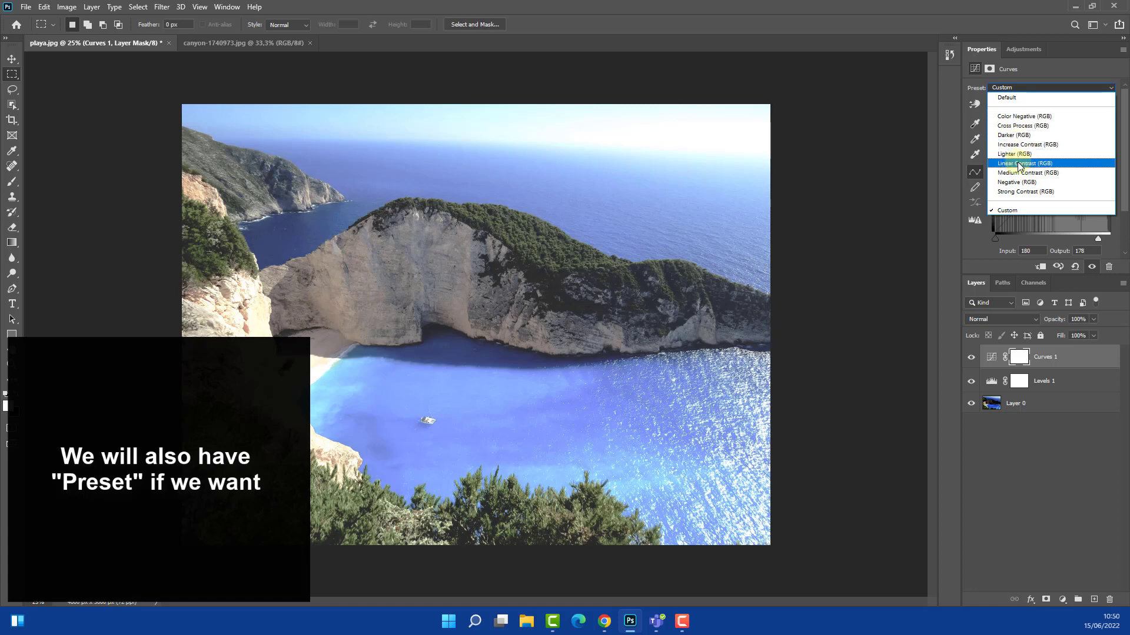
click(1020, 165)
click(1029, 89)
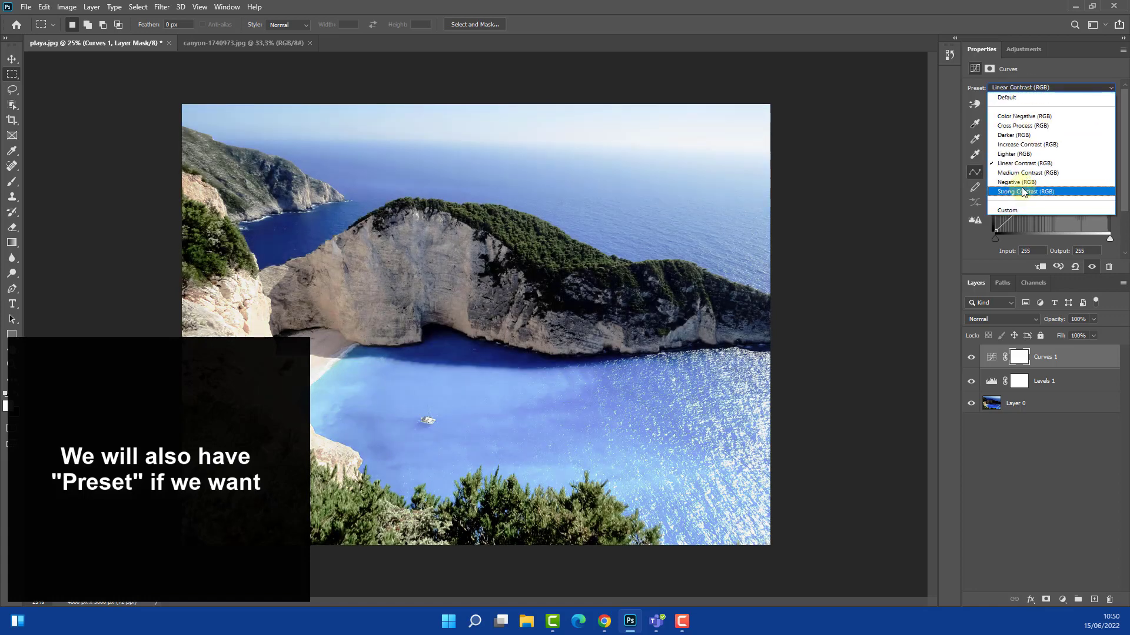
click(1021, 190)
click(1019, 87)
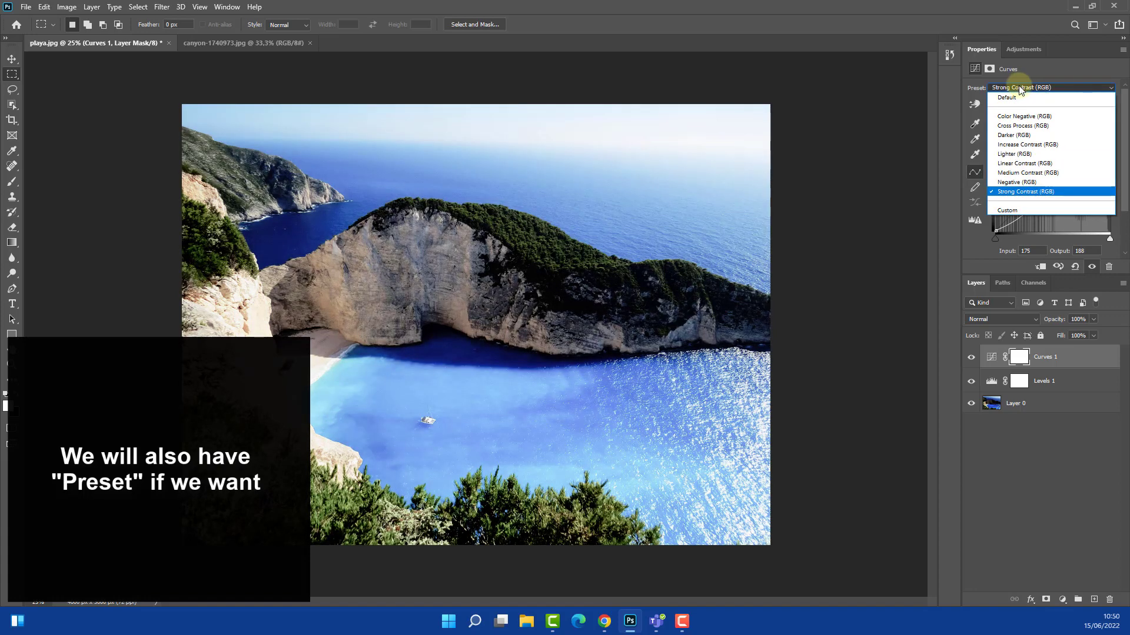
click(1017, 97)
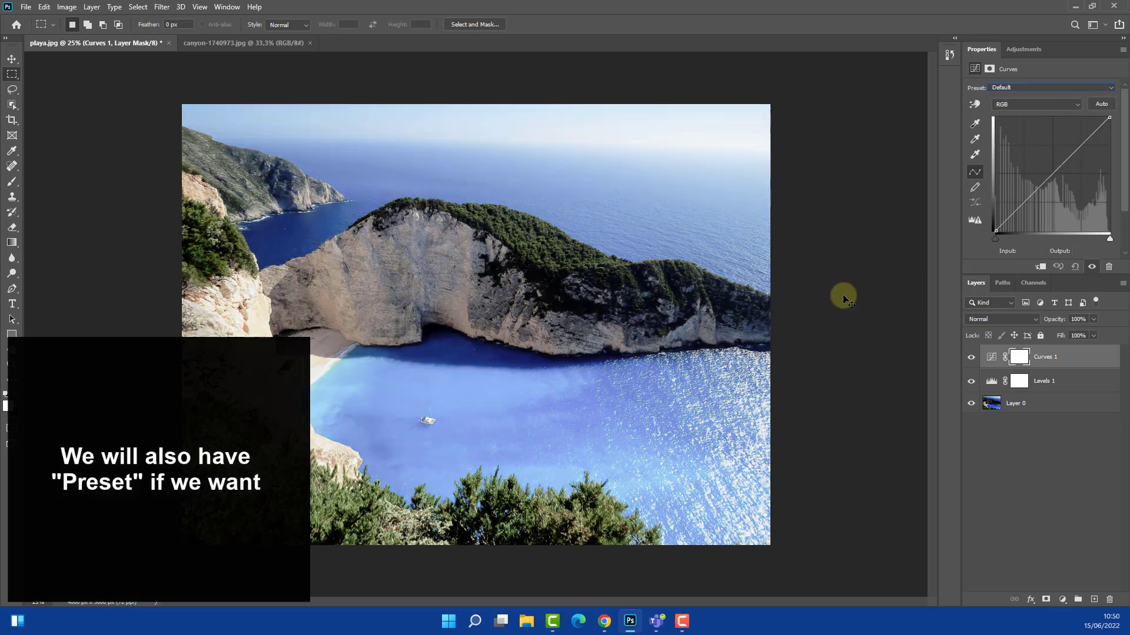
key(ctrl+z)
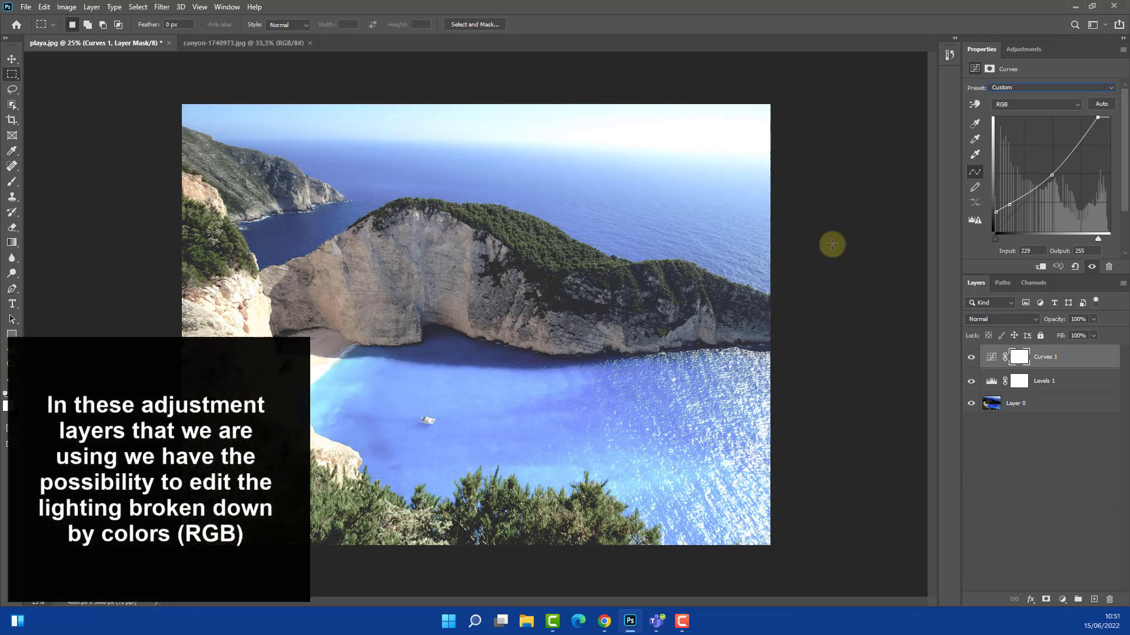
Adjust the highlight end points of the Red and Green channel curves in the Curves layer.
click(1010, 105)
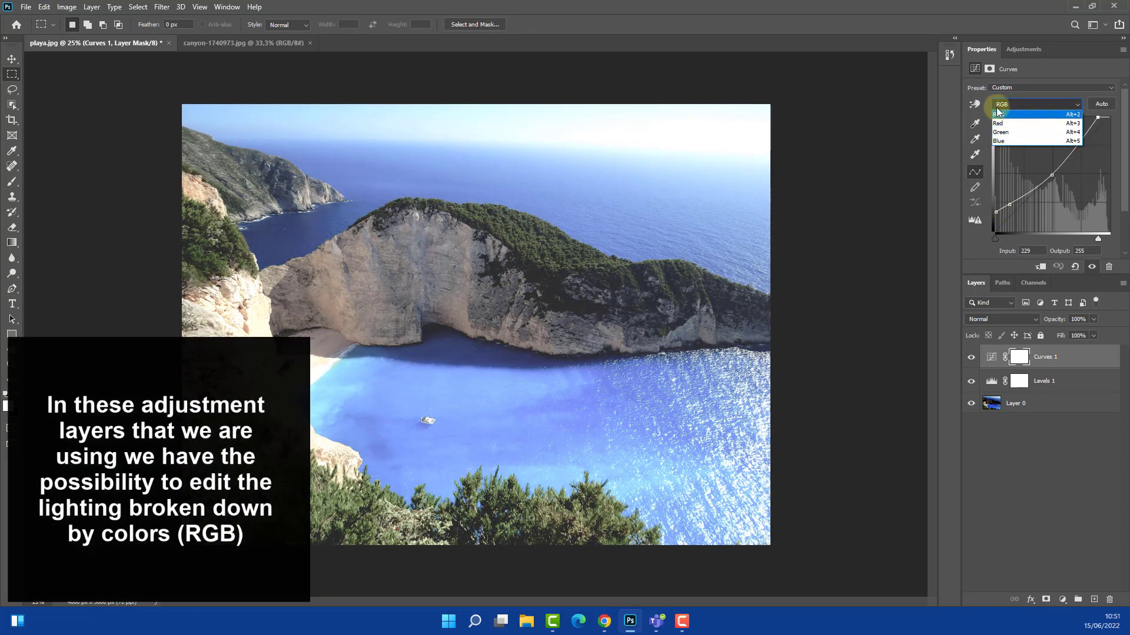
click(998, 123)
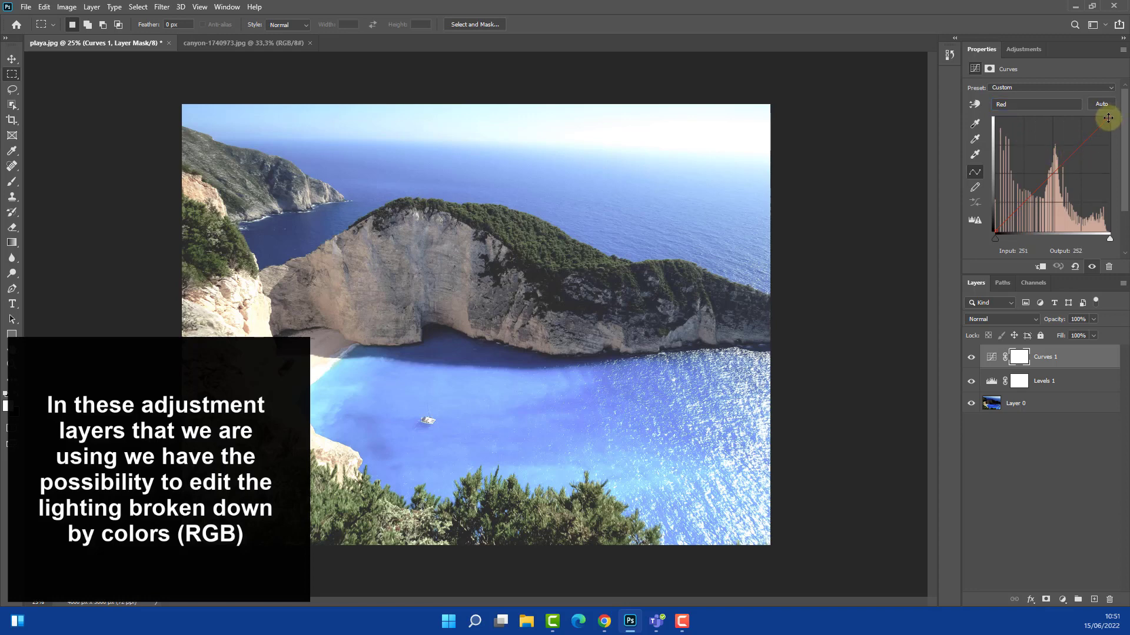
drag(1110, 118, 1110, 118)
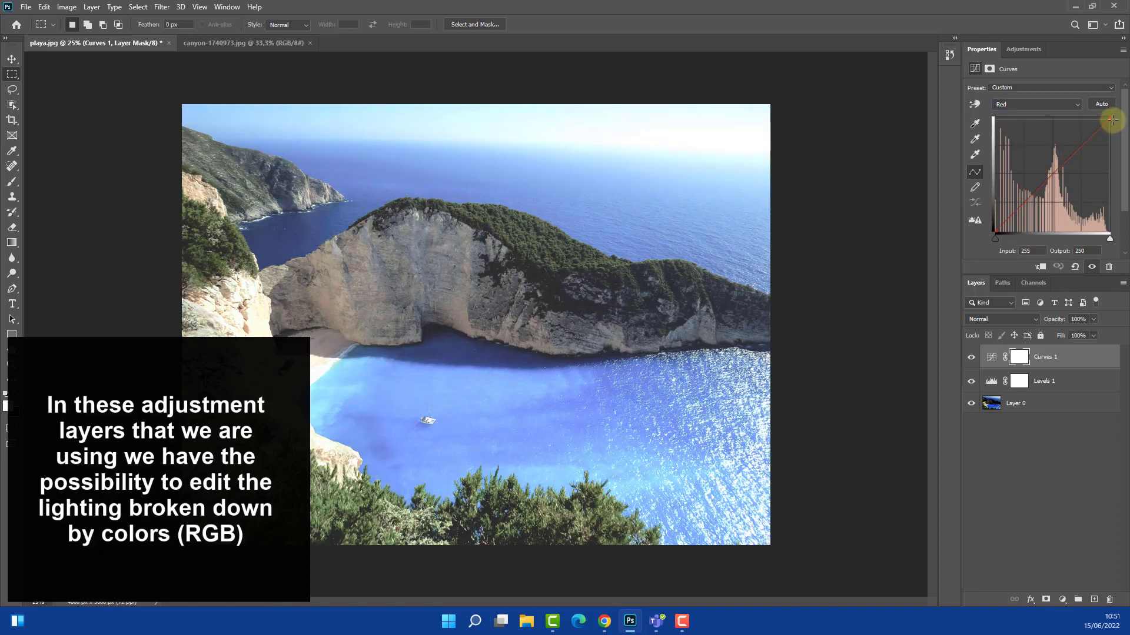
click(1062, 104)
click(1029, 132)
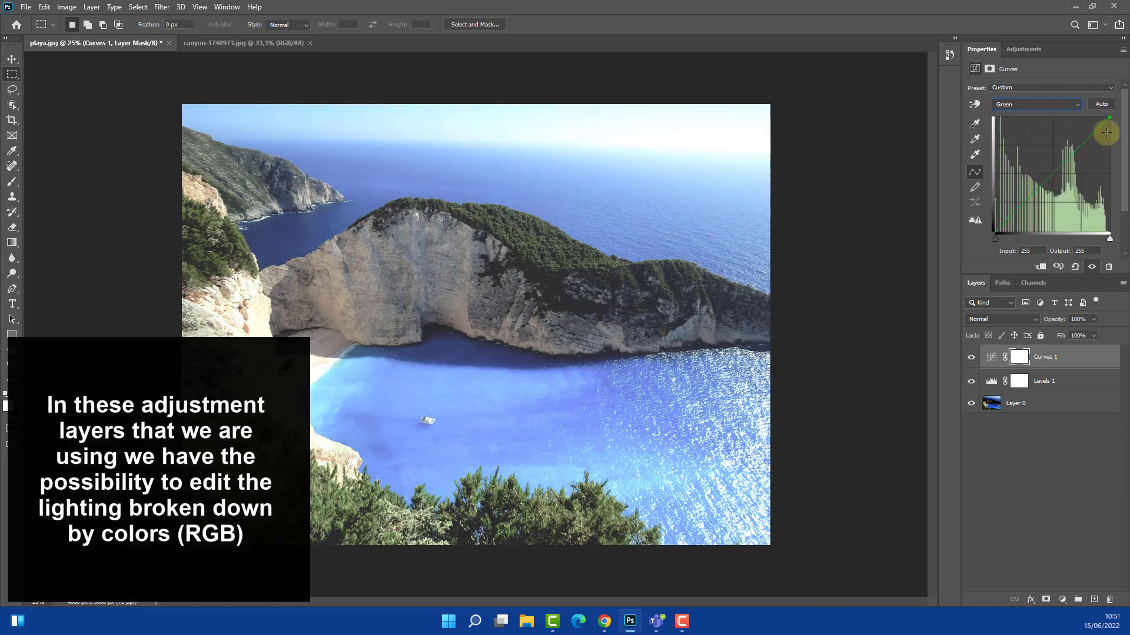
mouse_move(1105, 120)
mouse_down()
mouse_move(1104, 130)
mouse_move(1102, 116)
mouse_move(1113, 116)
mouse_up()
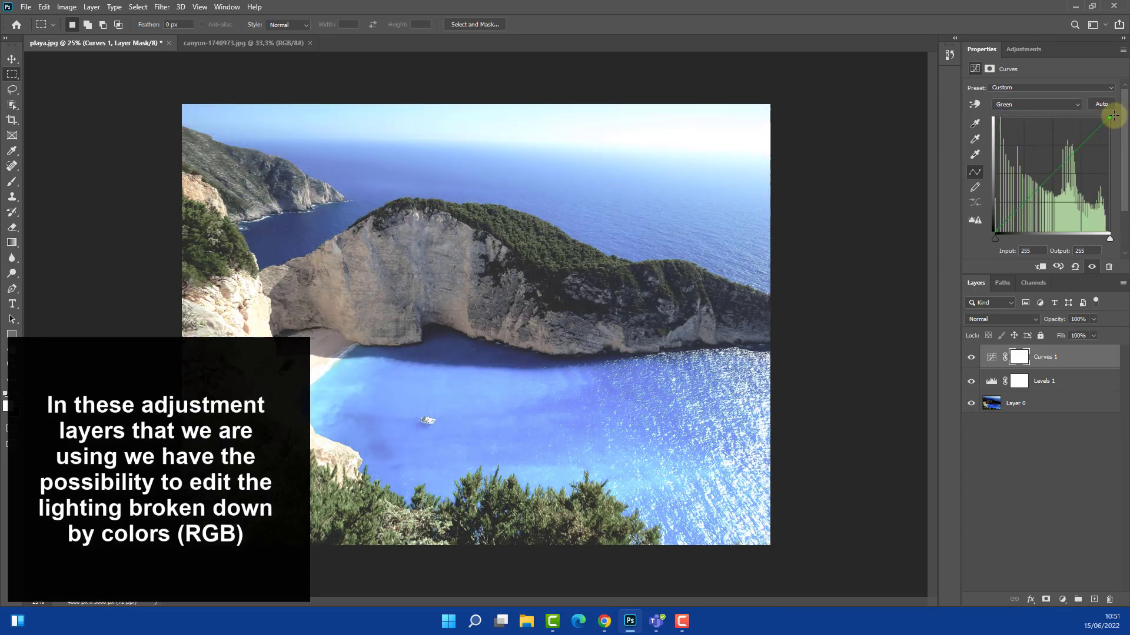
Raise the middle of the Blue channel curve to input 130, output 145.
drag(1052, 176, 1054, 167)
click(1034, 105)
click(1021, 150)
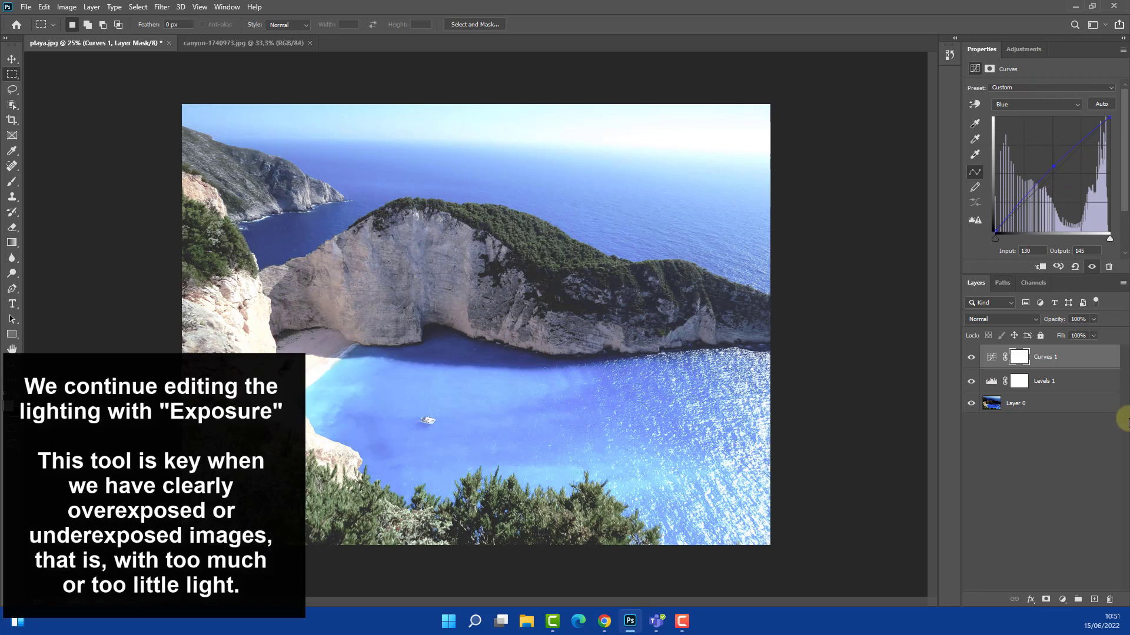
Add an Exposure adjustment layer with exposure 0.00, offset -0.0167 and gamma correction 1.13.
click(1062, 599)
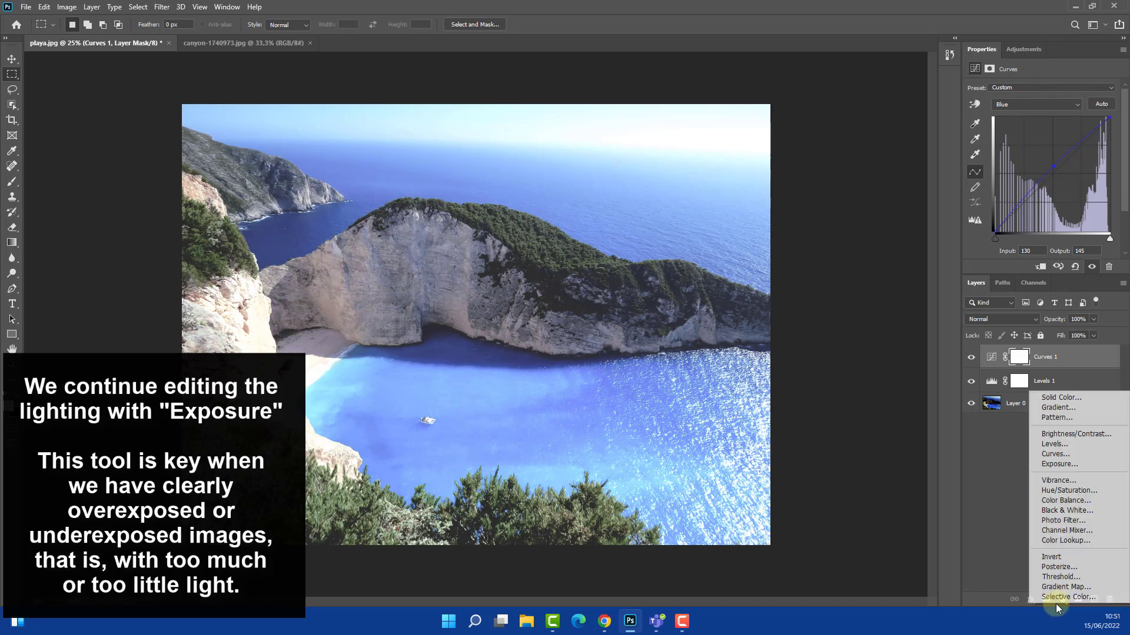
click(1062, 464)
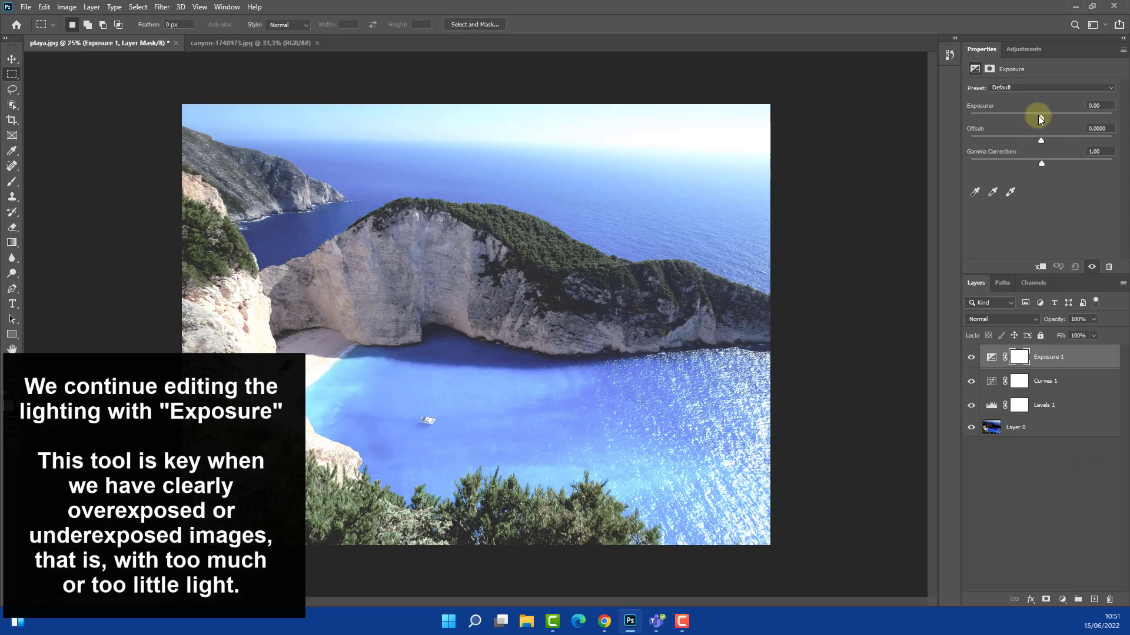
drag(1038, 116, 1037, 164)
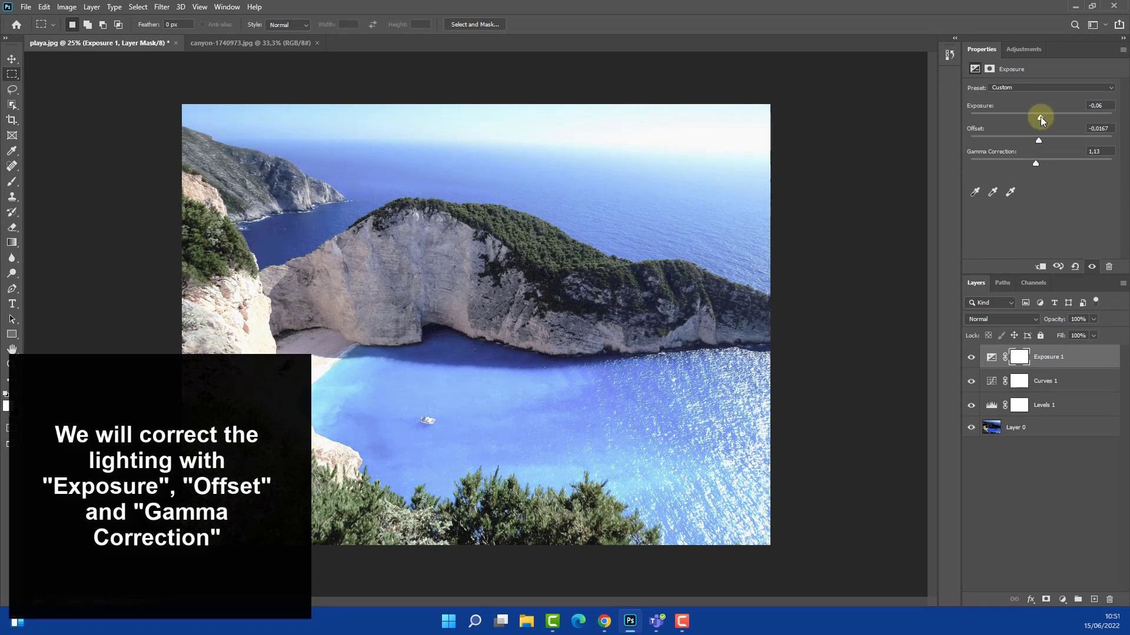
drag(1040, 120, 1040, 118)
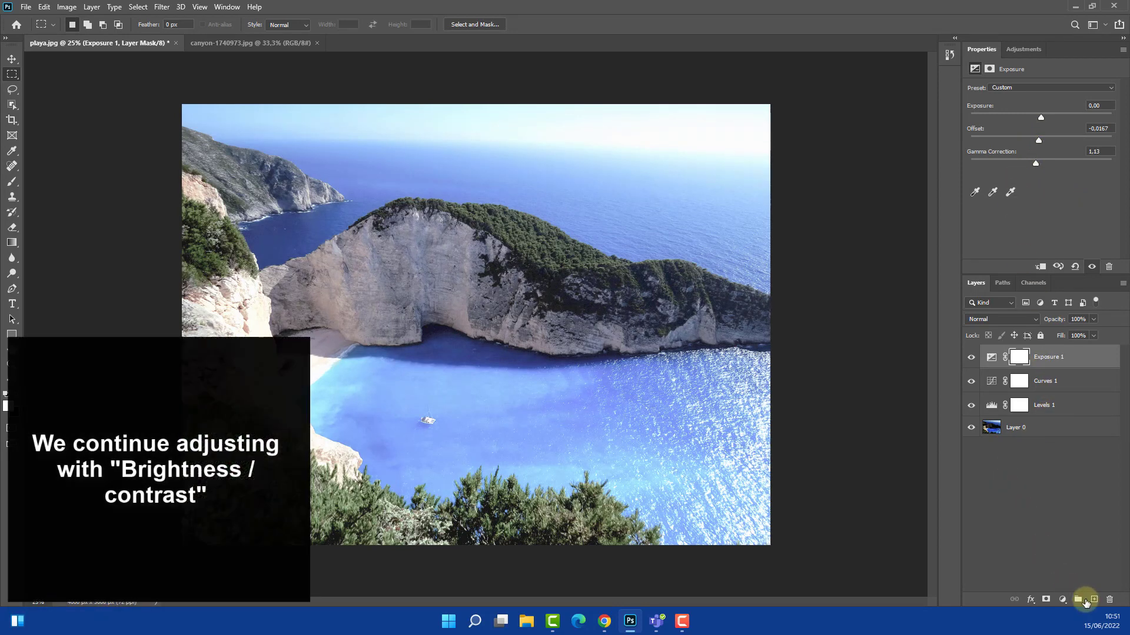
Add a Brightness/Contrast adjustment layer with brightness -9 and contrast 2.
click(1062, 600)
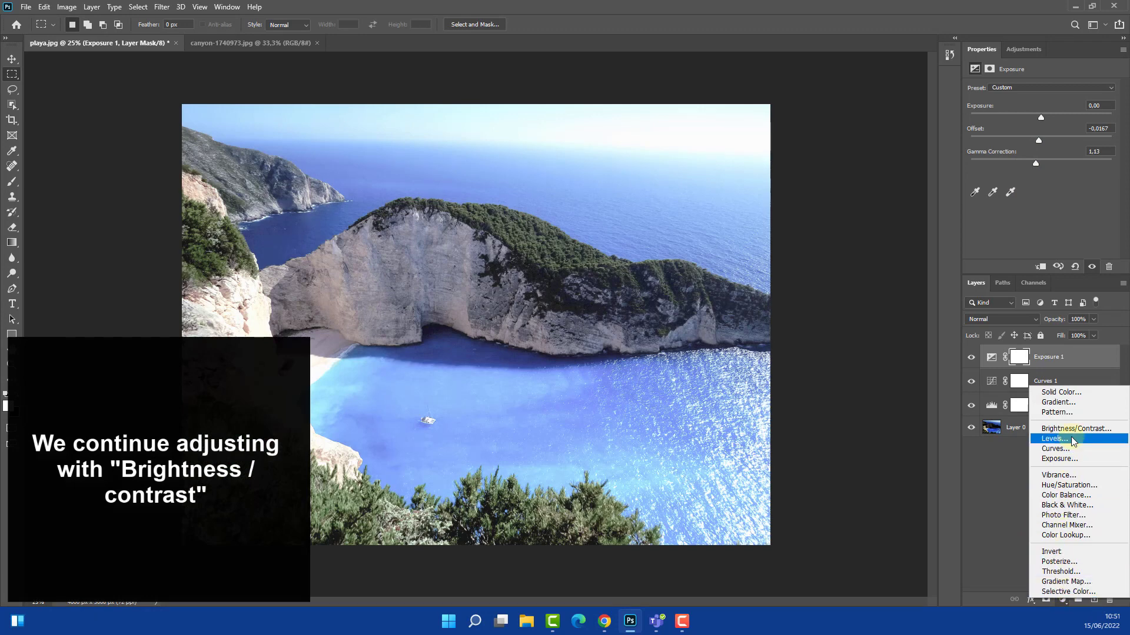
click(1072, 430)
click(1040, 121)
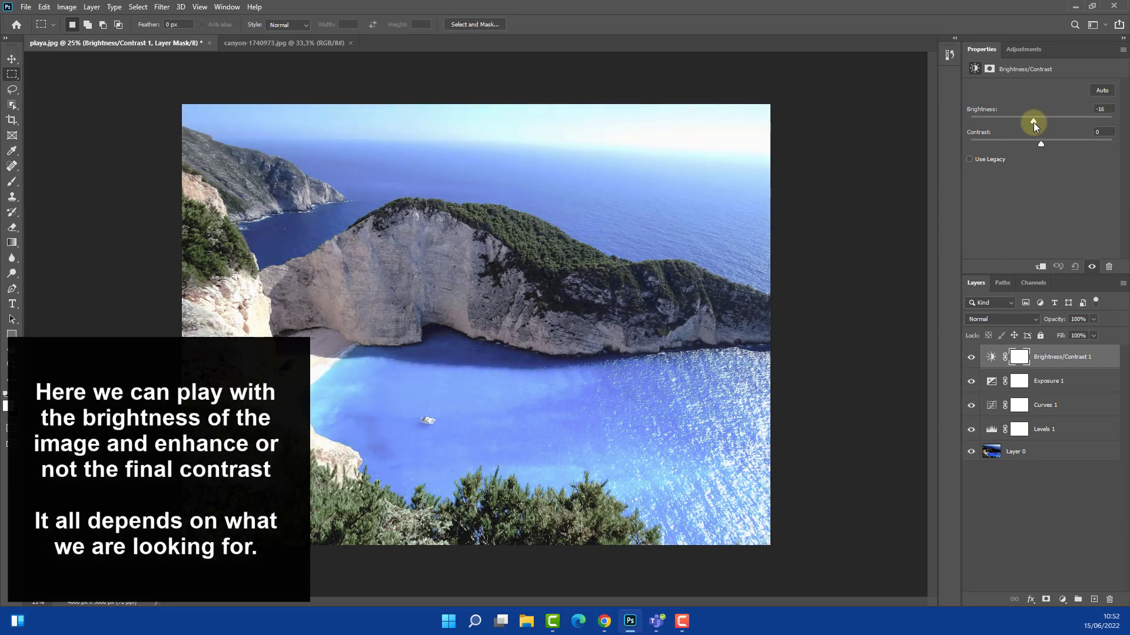
drag(1033, 123, 1031, 147)
drag(1035, 122, 1038, 124)
key(alt+Tab)
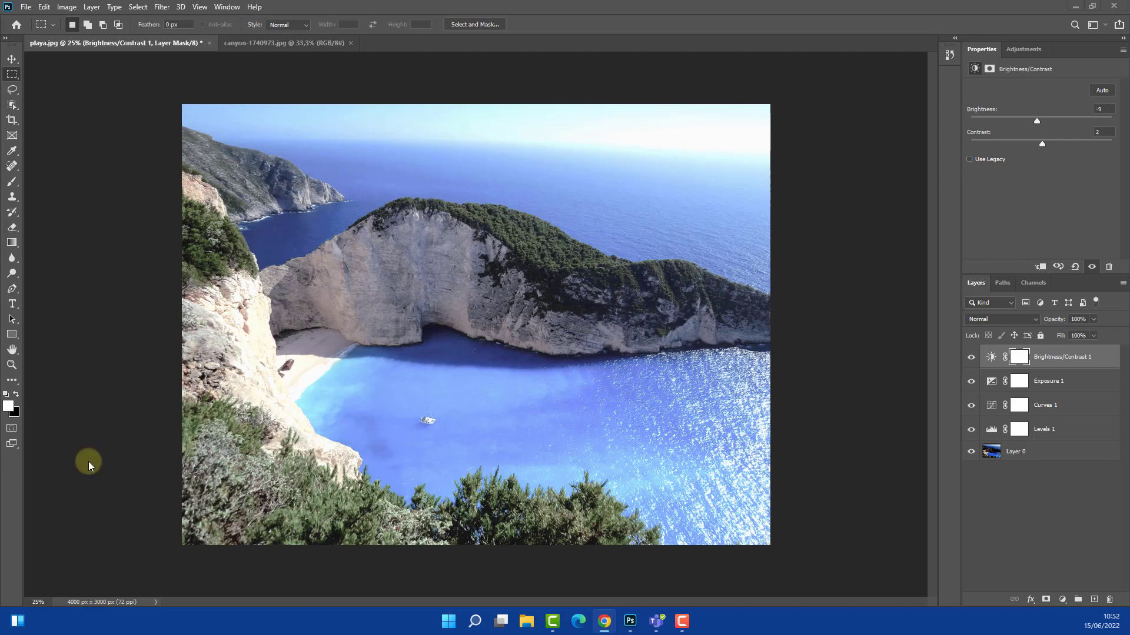
click(1005, 286)
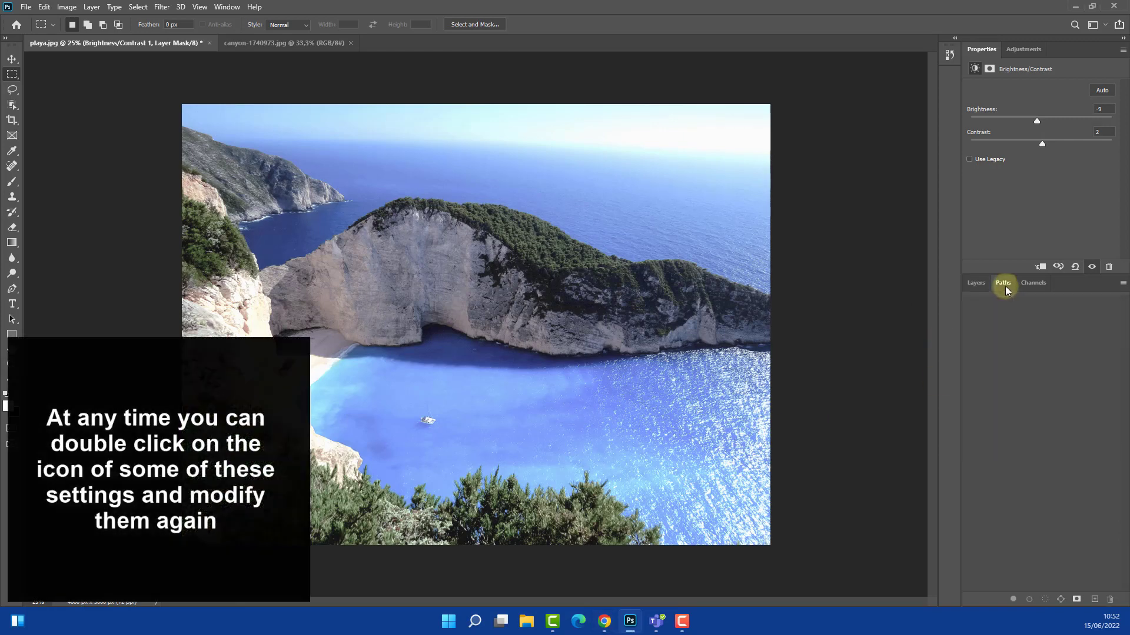
Revise the Exposure adjustment layer to exposure -0.06, offset -0.0083 and gamma correction 1.14.
click(980, 286)
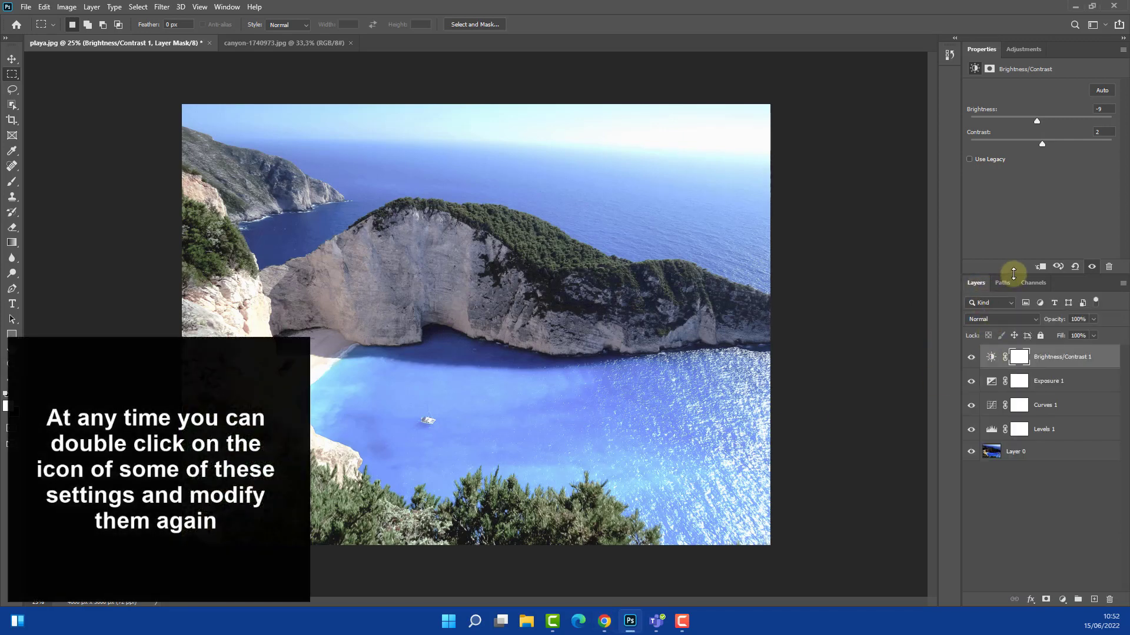
drag(1013, 273, 1012, 192)
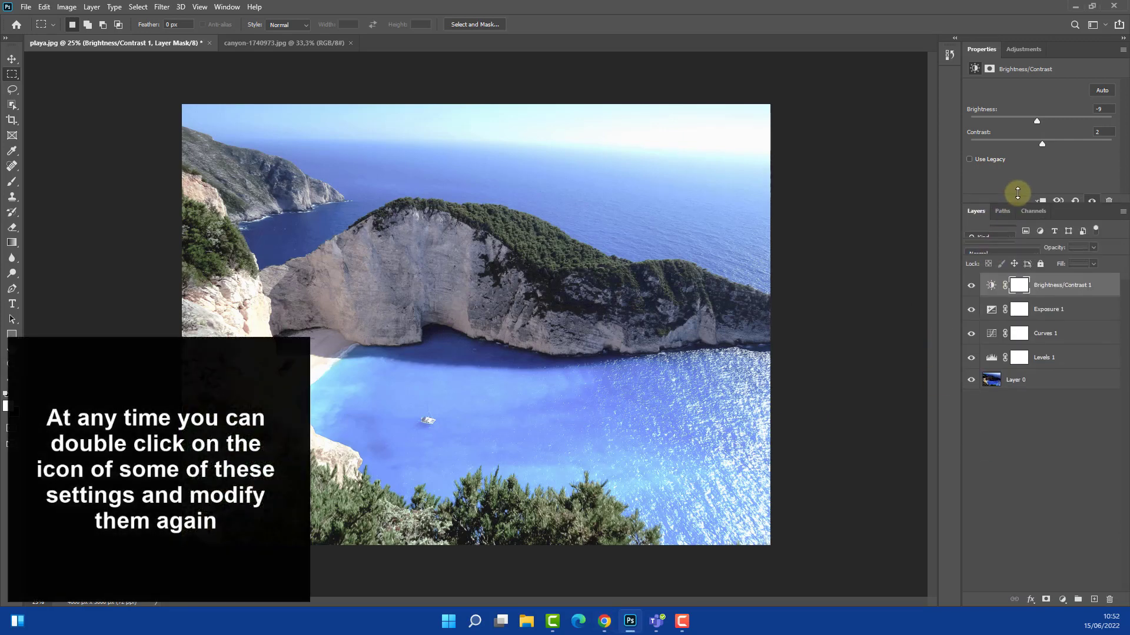
double_click(991, 301)
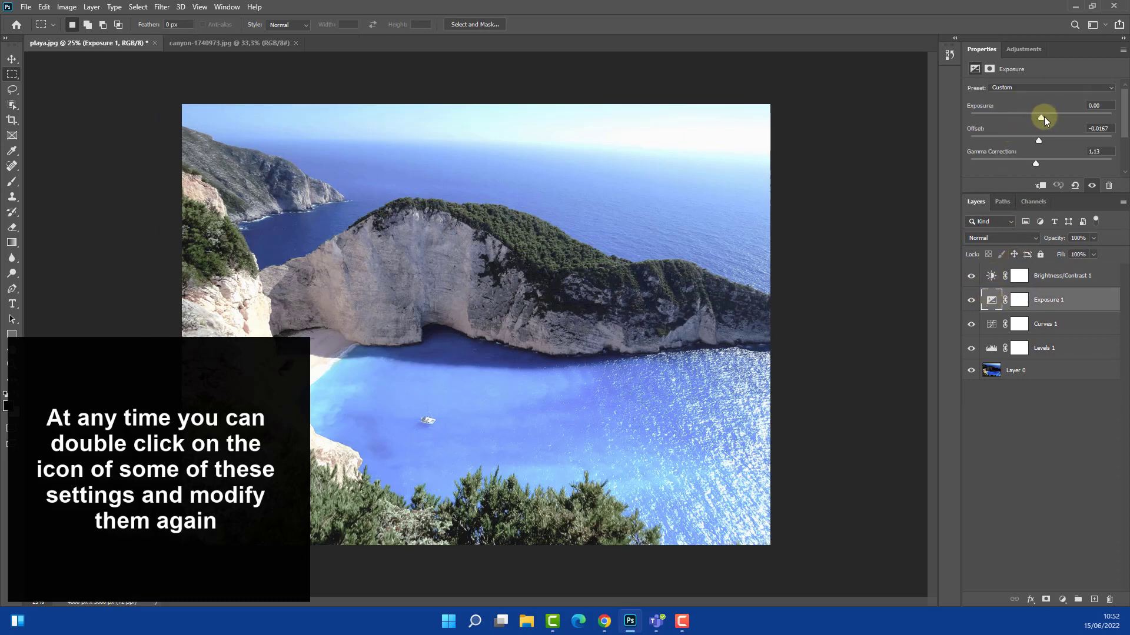
drag(1044, 117, 1041, 141)
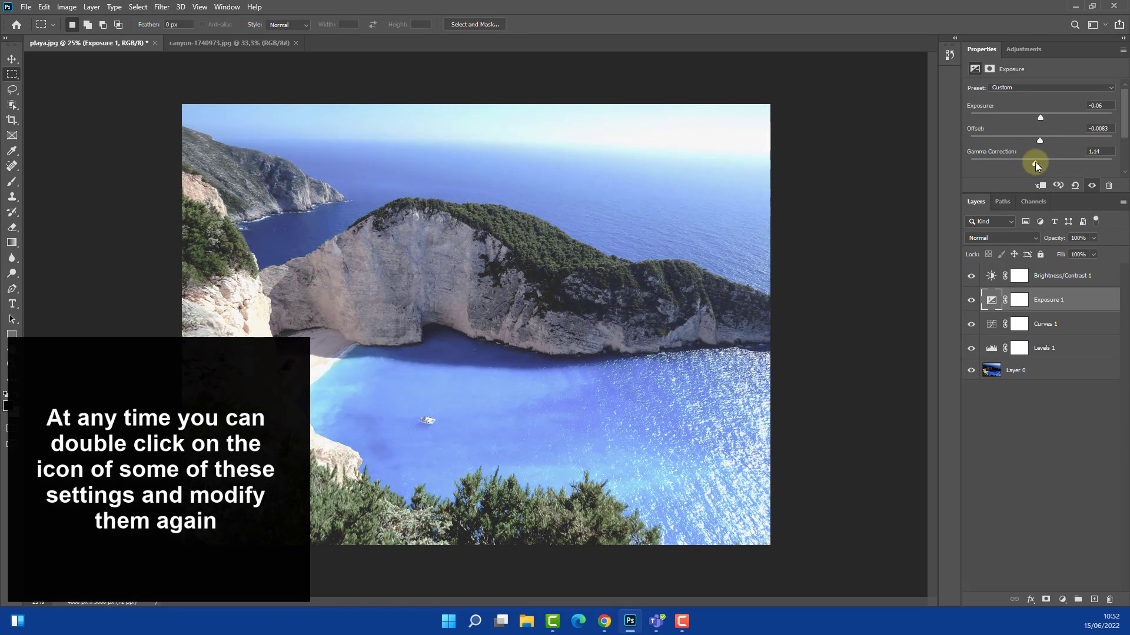
Darken the midtones of the Levels adjustment layer slightly by shifting the RGB midtone input toward the highlights.
click(993, 275)
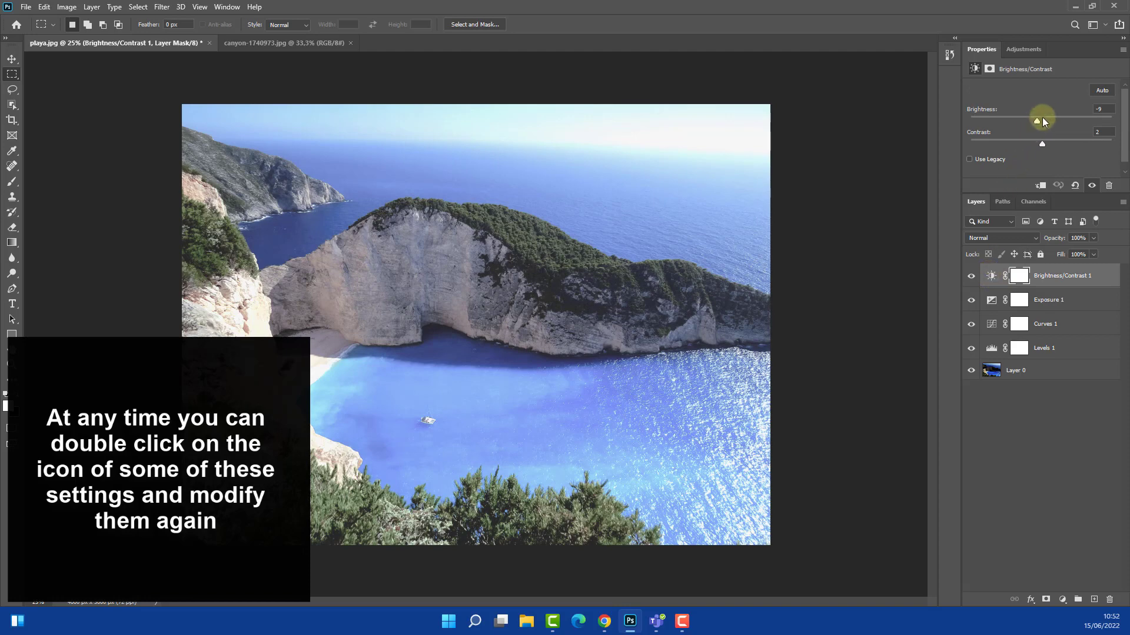
click(992, 347)
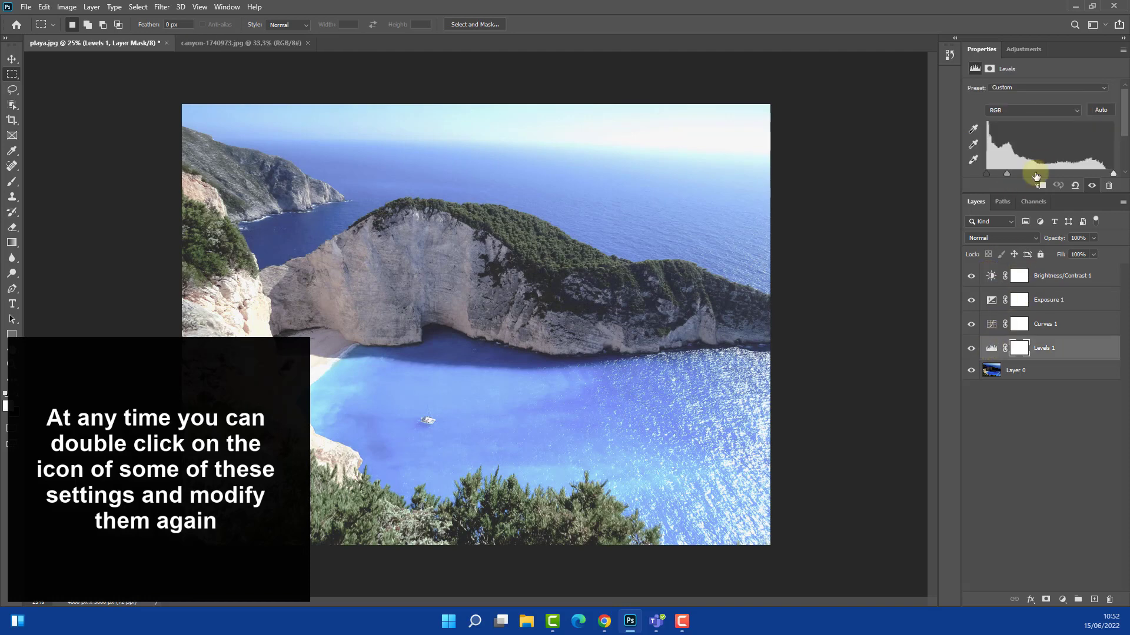
drag(1012, 173, 1013, 173)
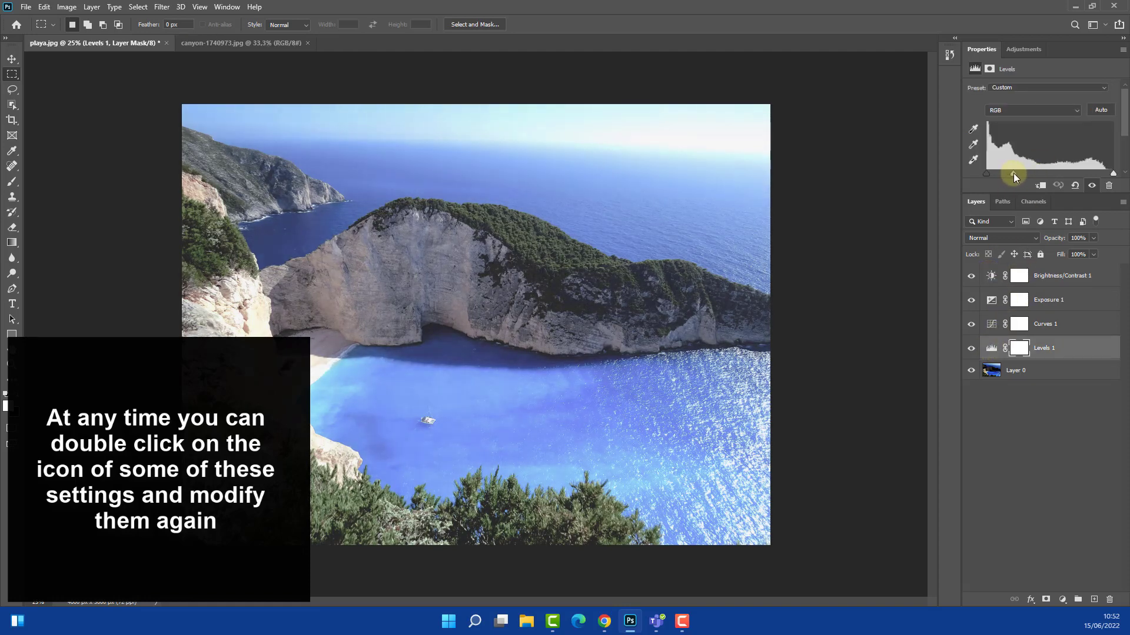
drag(1112, 174, 1113, 176)
drag(987, 175, 979, 172)
Add a shadow point to the RGB curve of the Curves adjustment layer at input 30, output 55.
click(993, 317)
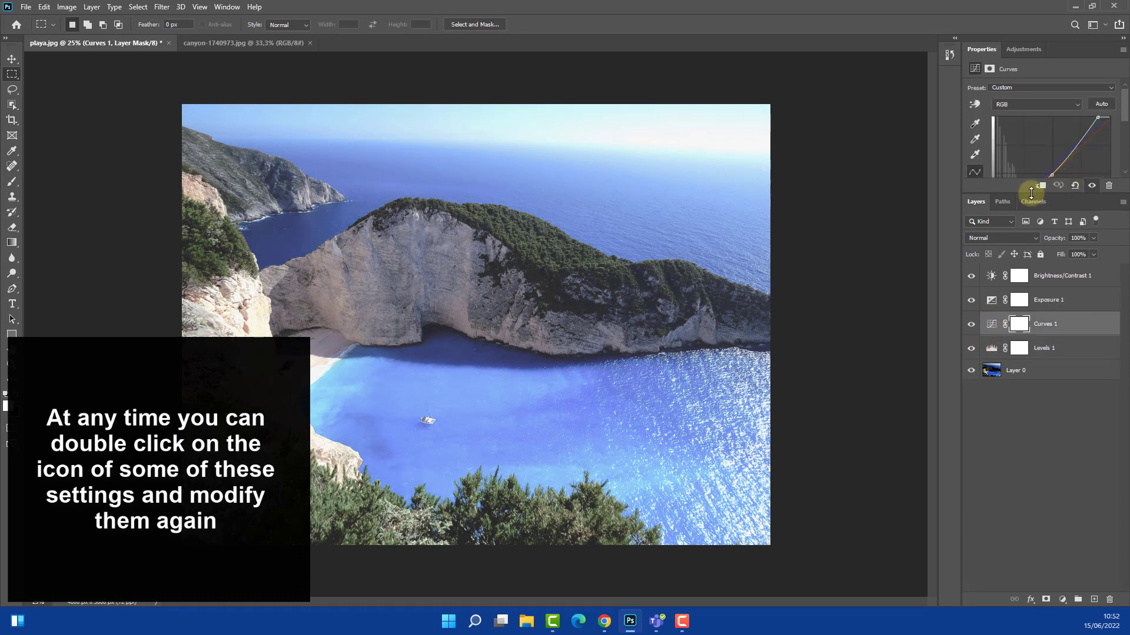
drag(1029, 196, 1022, 367)
click(1010, 205)
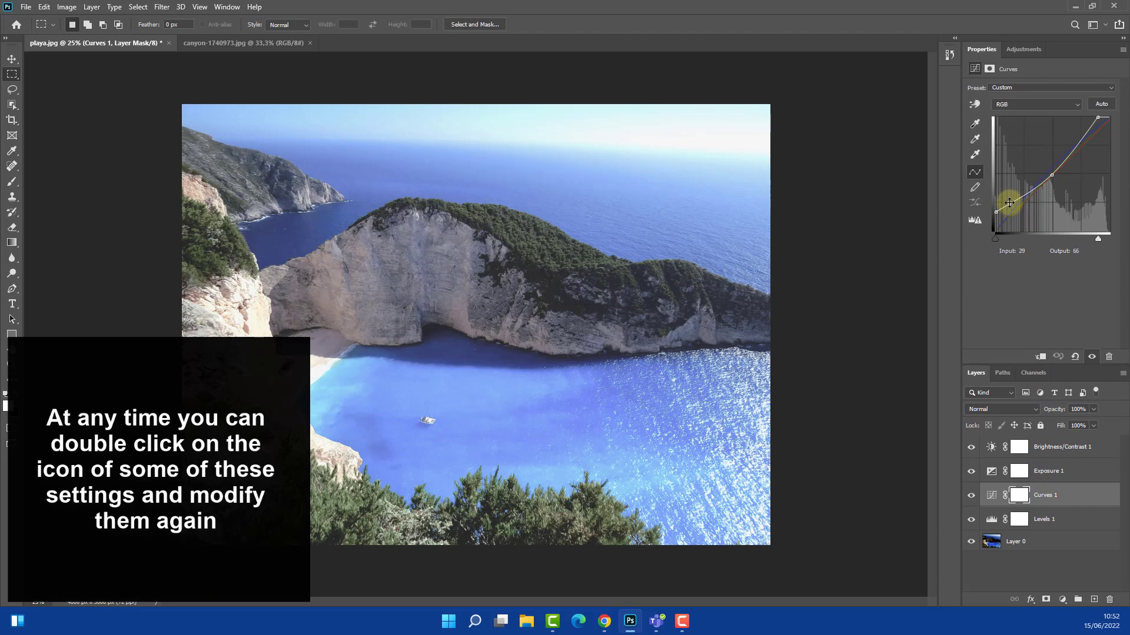
drag(1010, 203, 1009, 206)
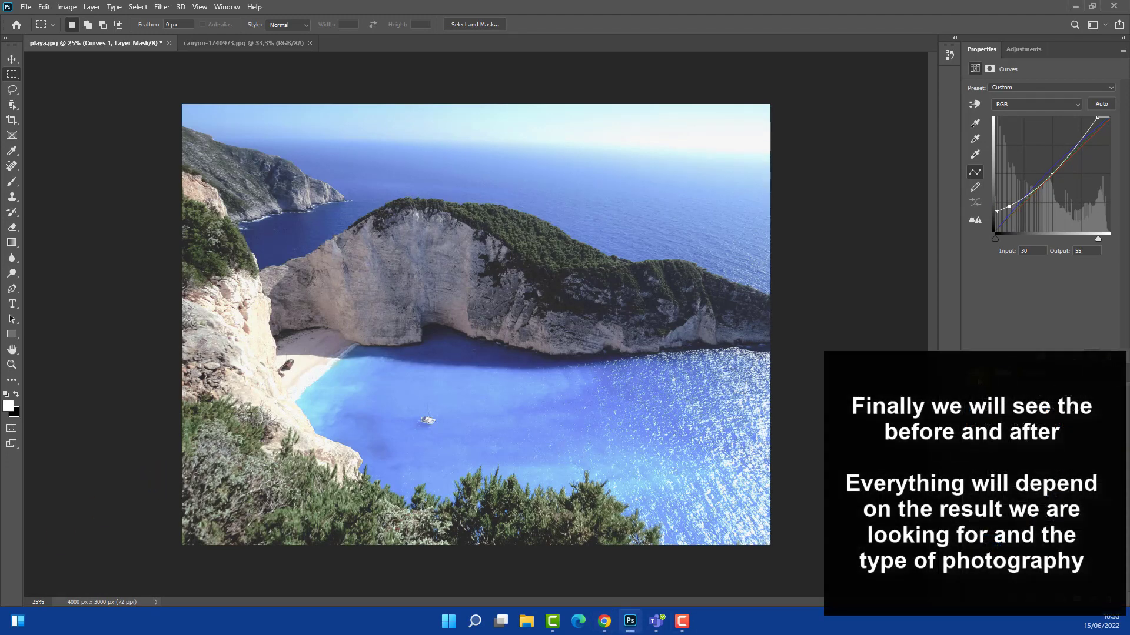
Group all the adjustment layers above the beach photo layer.
click(1018, 444)
click(1042, 564)
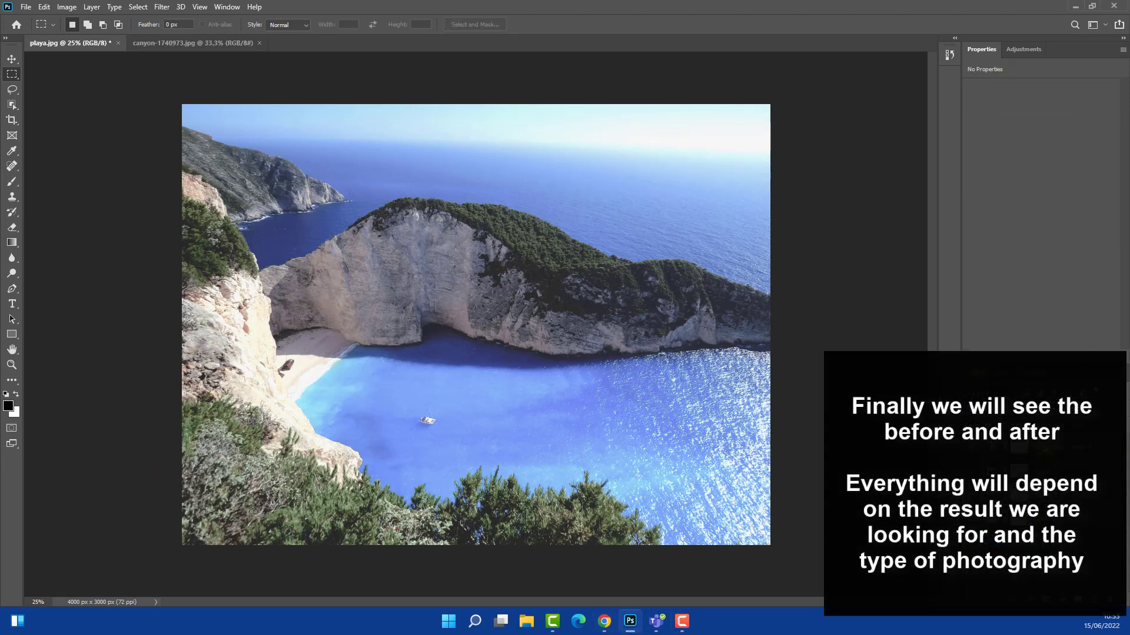
key(ctrl+g)
key(ctrl+f)
Compare the beach photo before and after by repeatedly hiding and showing the adjustment group.
click(972, 447)
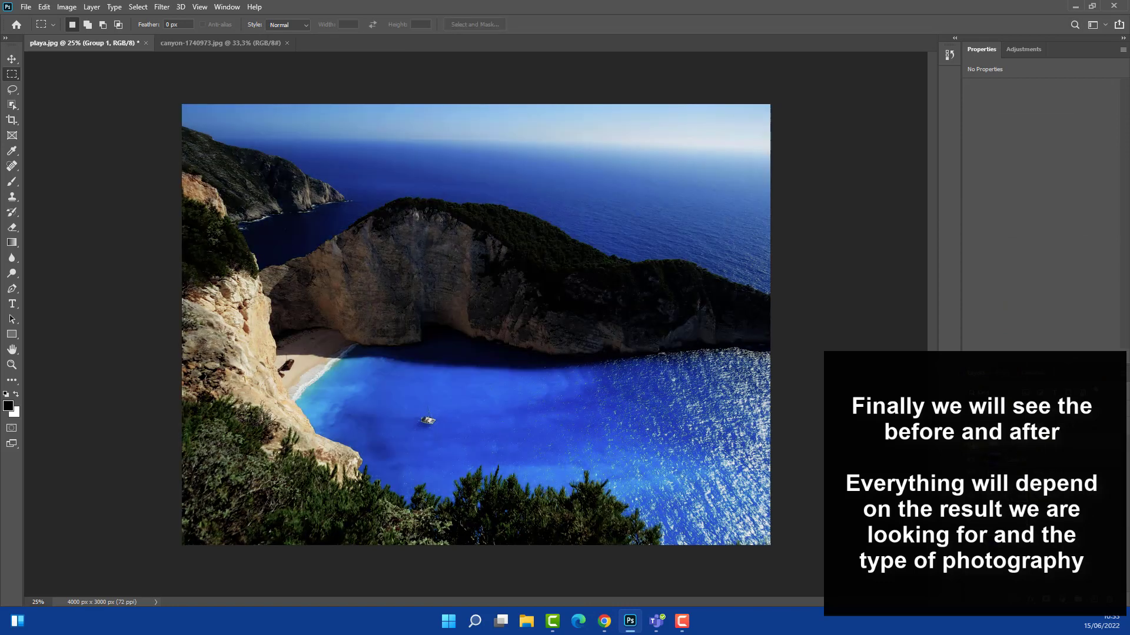
click(971, 447)
click(971, 447)
click(972, 447)
click(971, 447)
click(971, 447)
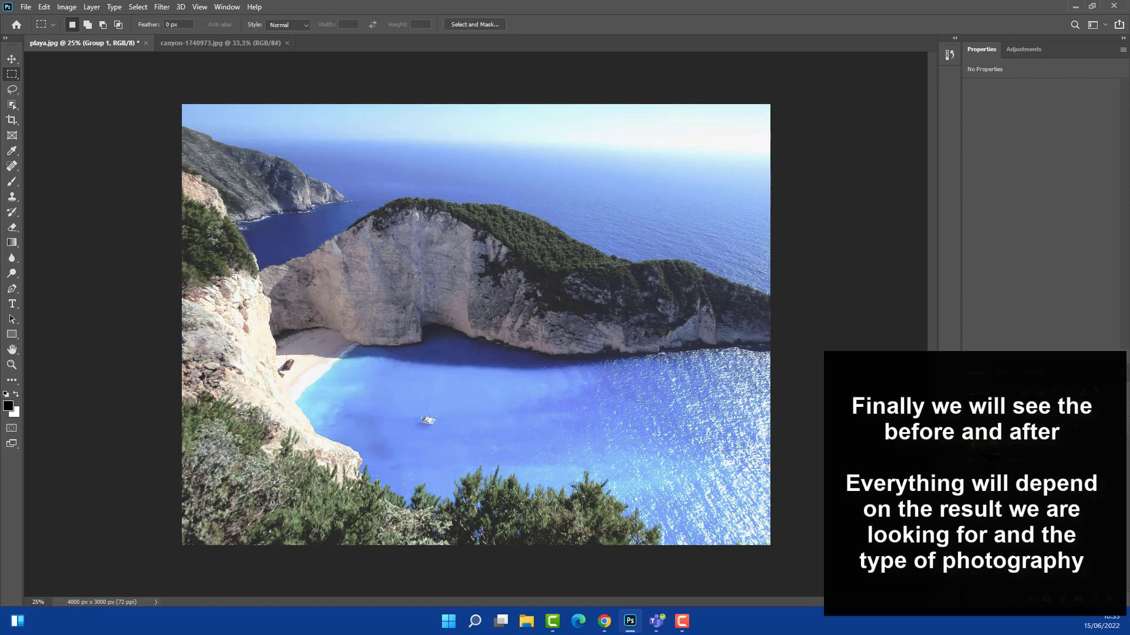
click(971, 446)
click(971, 446)
click(971, 446)
click(971, 447)
click(971, 446)
click(971, 447)
click(972, 447)
click(971, 446)
Switch to the canyon-1740973.jpg document and compare it with its adjustment group hidden and shown.
click(255, 45)
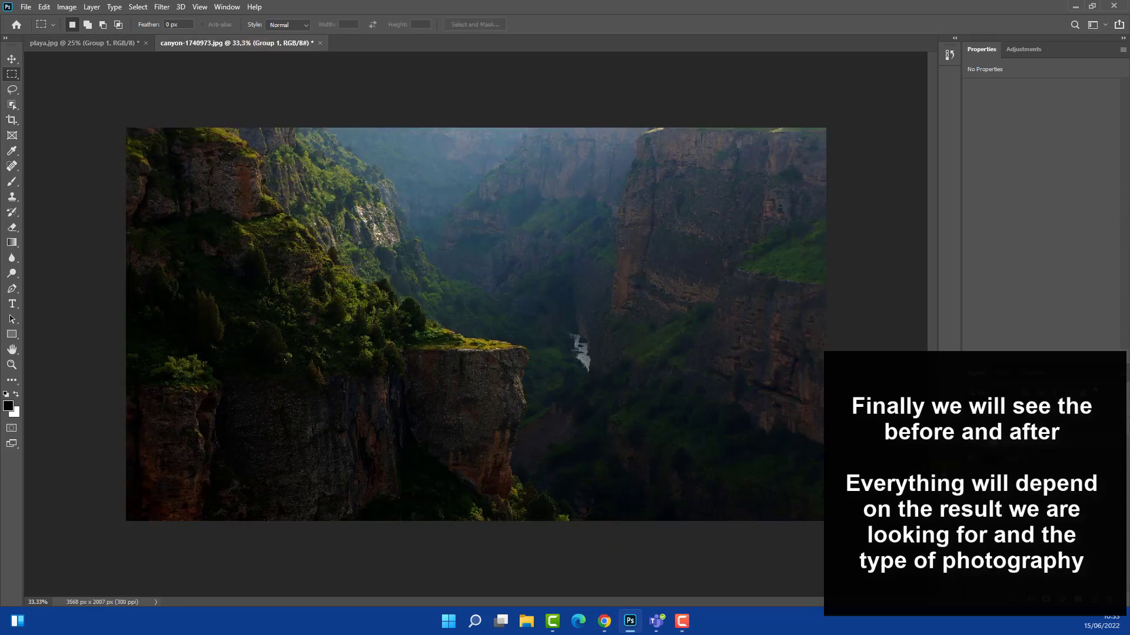
click(971, 446)
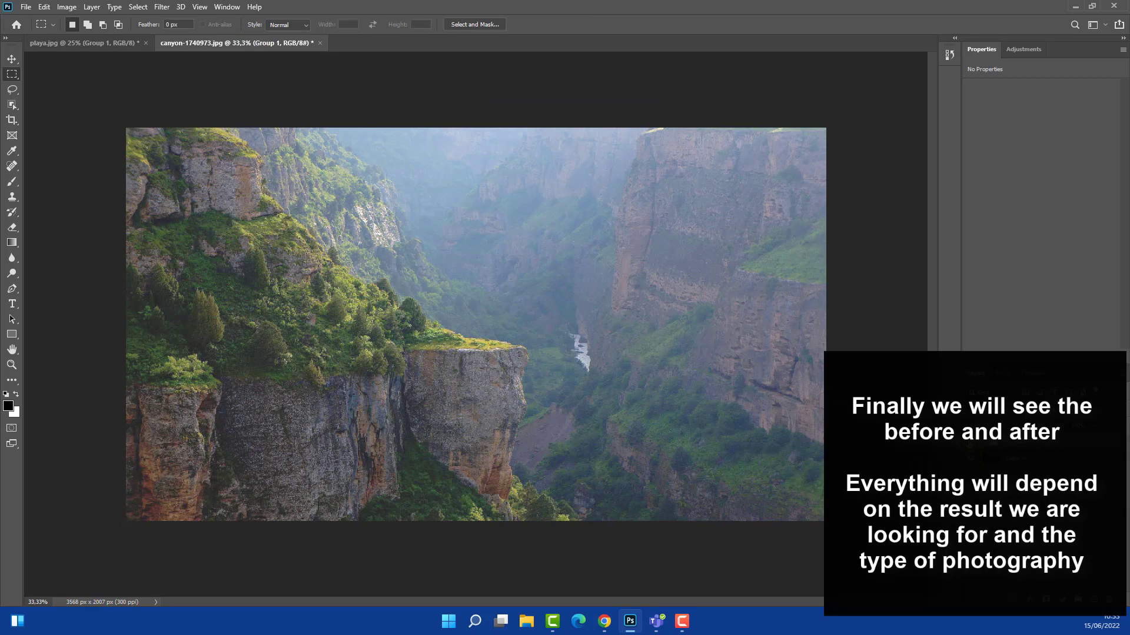
click(971, 447)
click(972, 447)
click(969, 443)
click(969, 443)
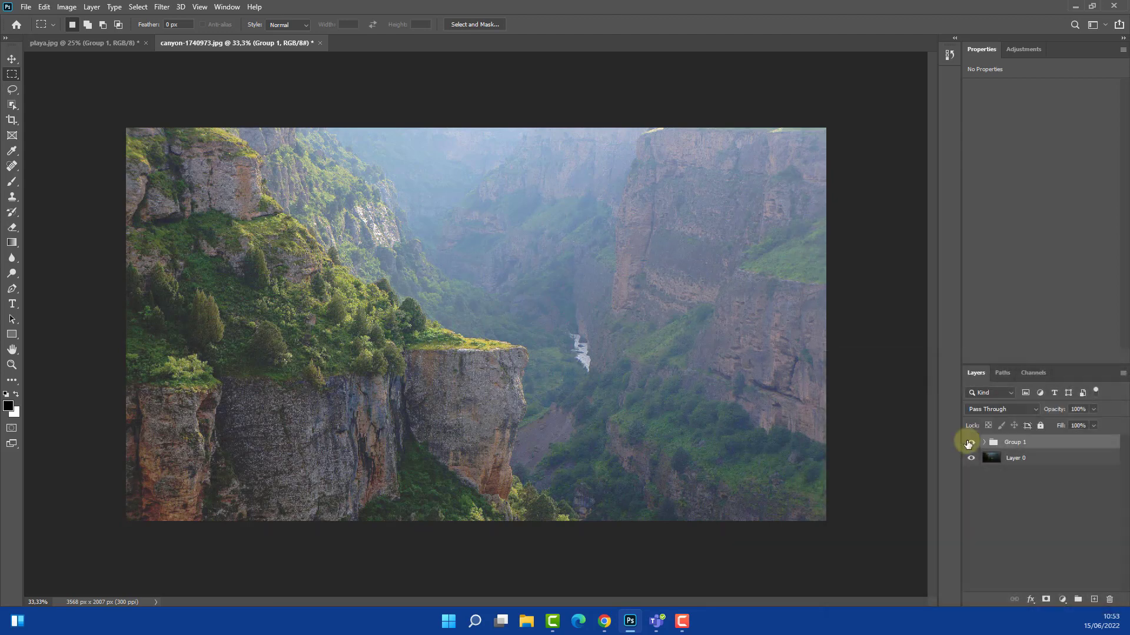
click(969, 443)
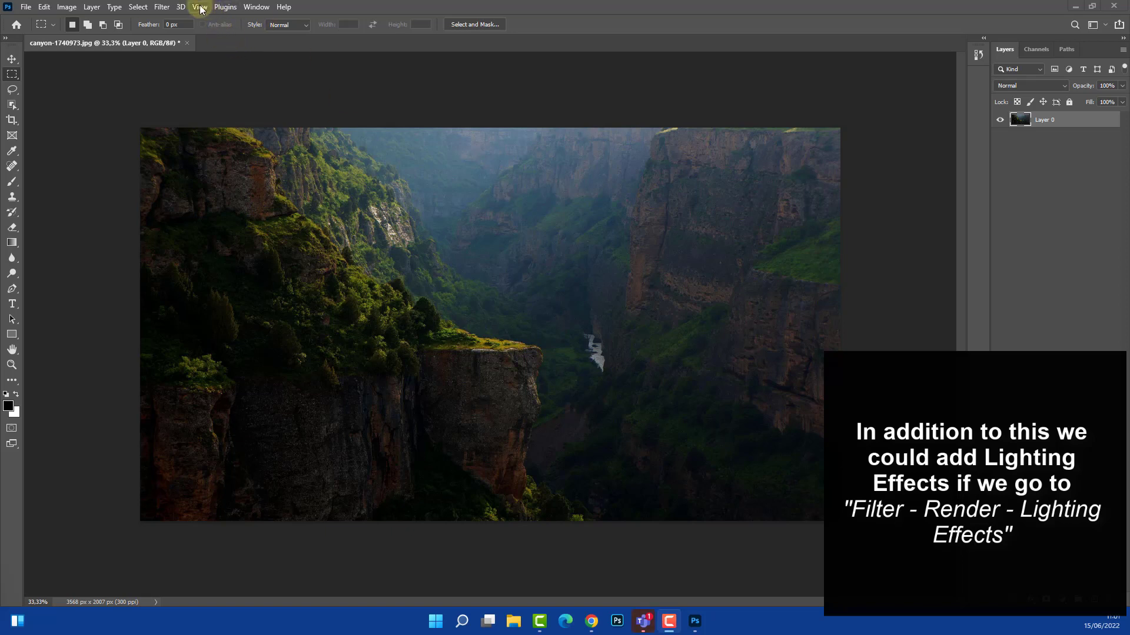
Start the Lighting Effects filter on the canyon photo with a spot light at intensity 75 and ambience 84.
click(168, 8)
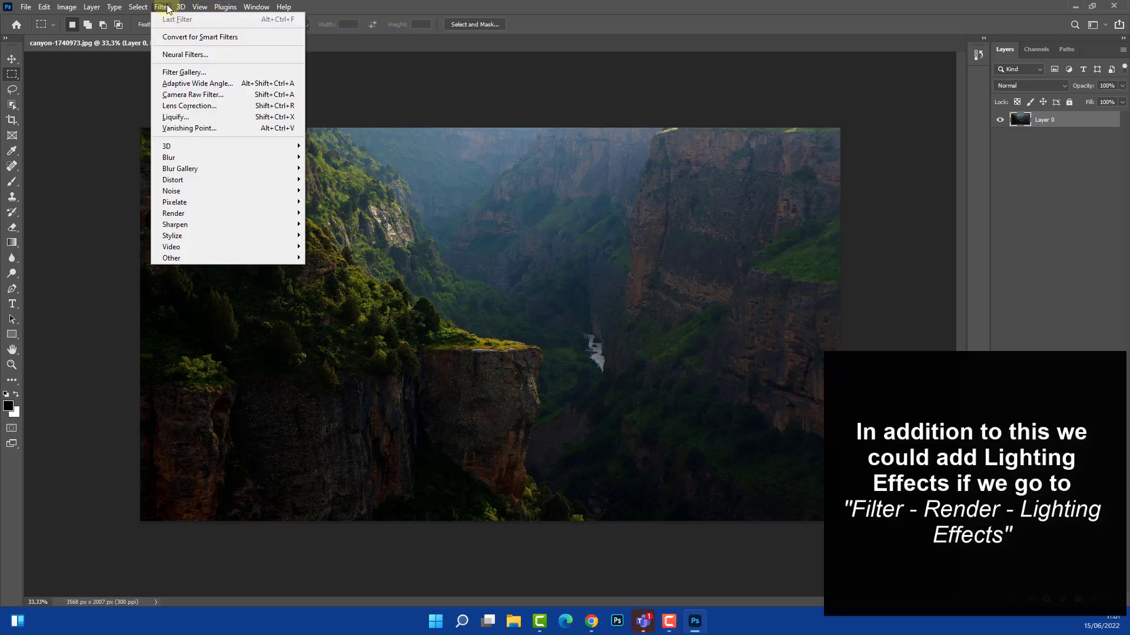
mouse_move(221, 217)
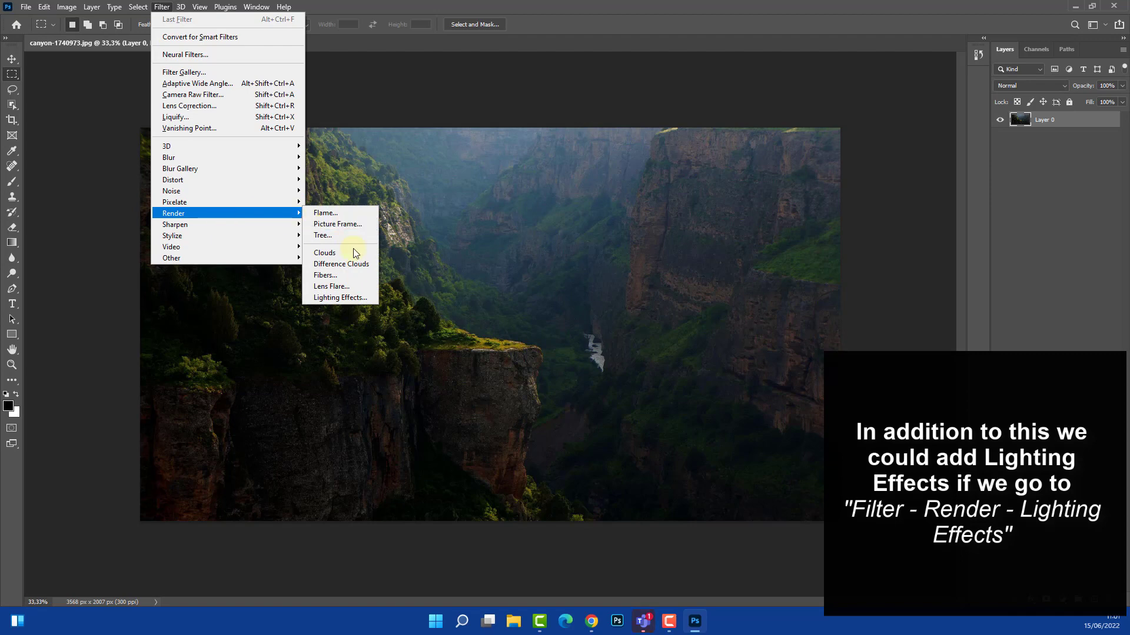
click(341, 298)
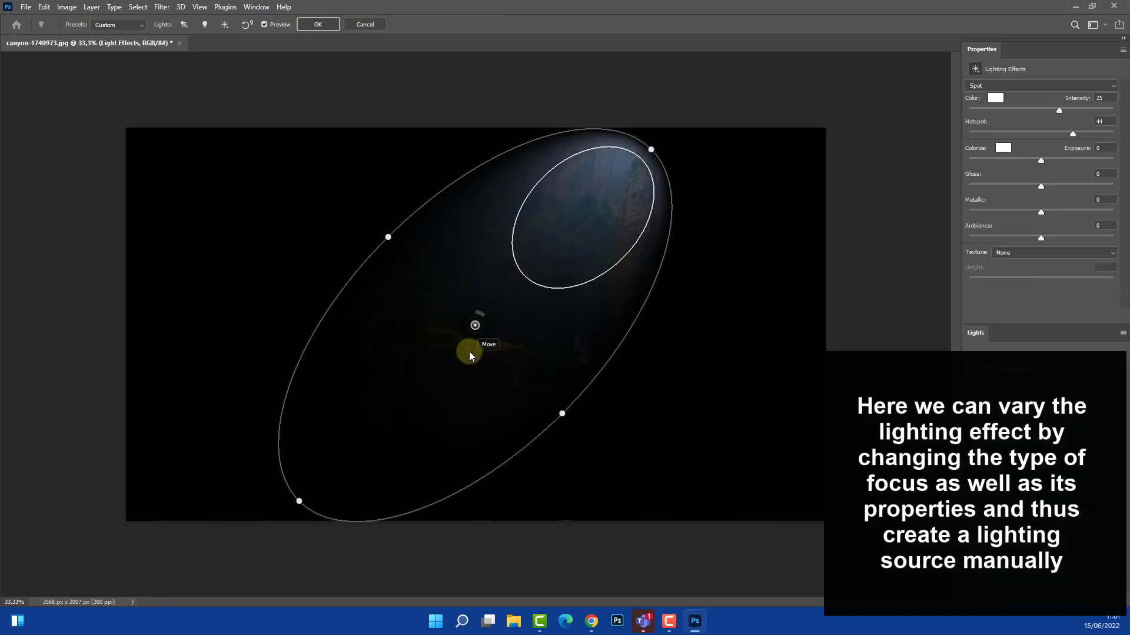
drag(480, 313, 510, 338)
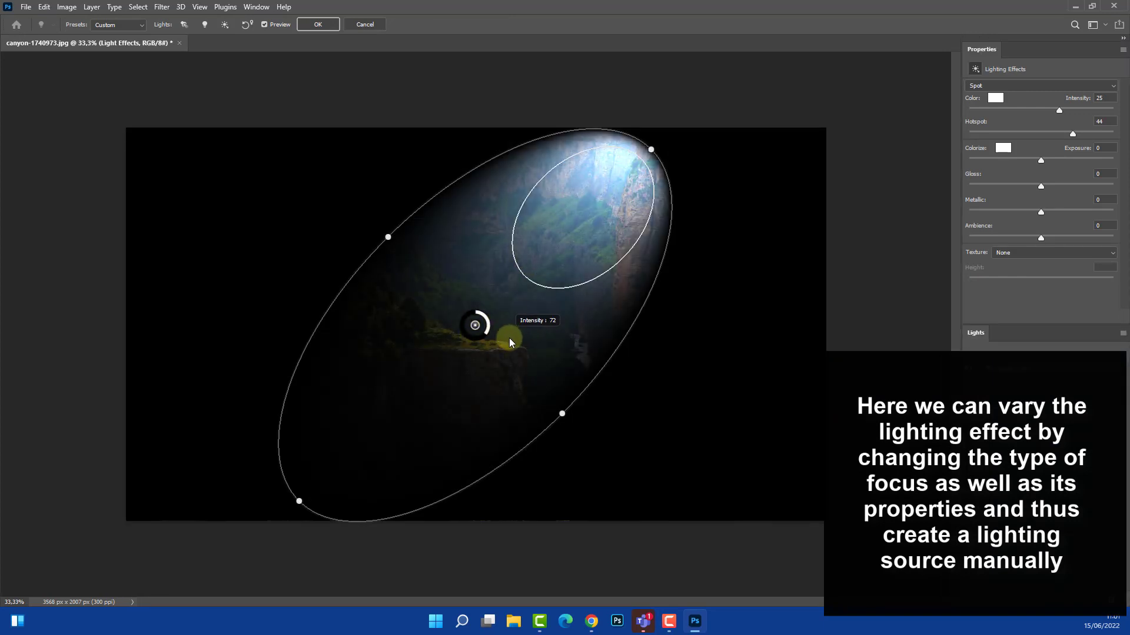
drag(1040, 238, 1099, 238)
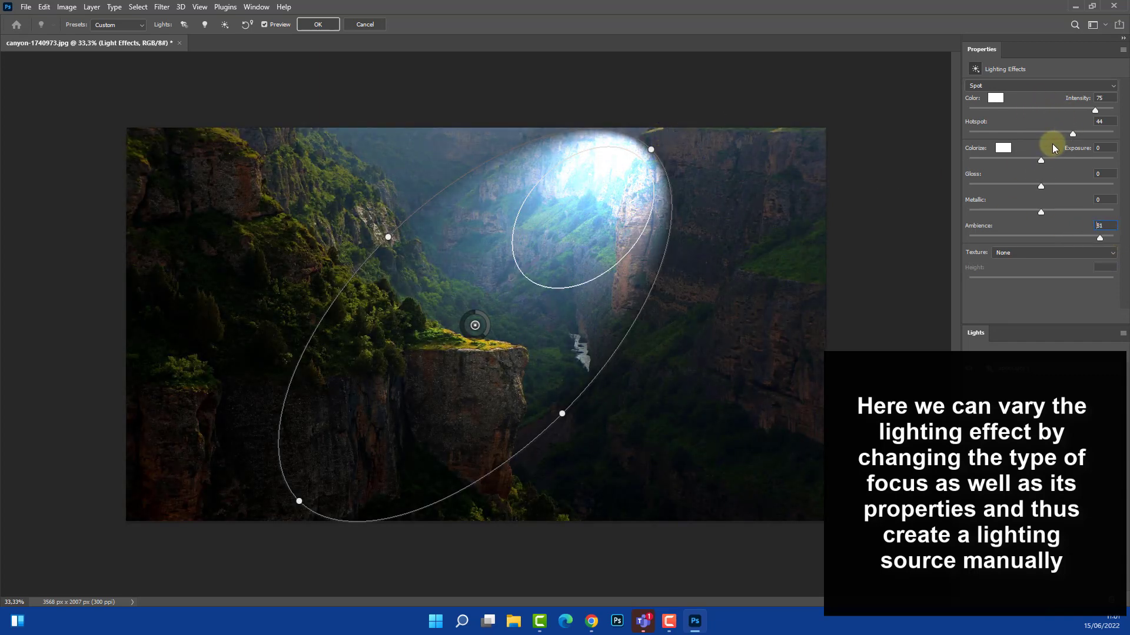
Set the spot light's intensity to 39 and hotspot to 87, and widen its ellipse over the canyon.
click(1037, 133)
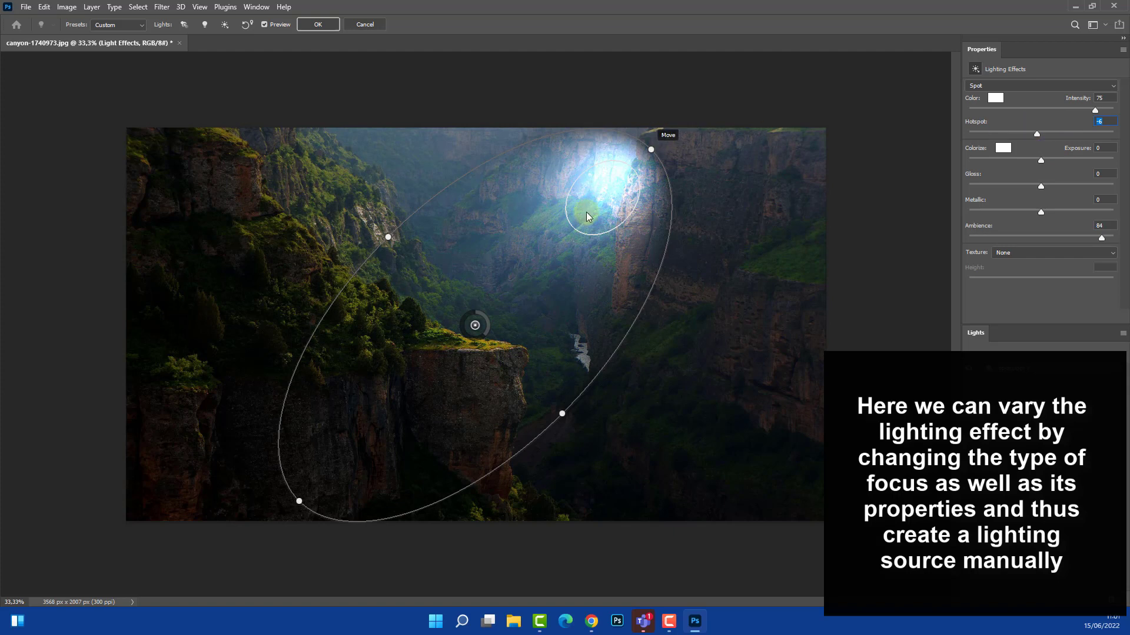
drag(482, 315, 461, 303)
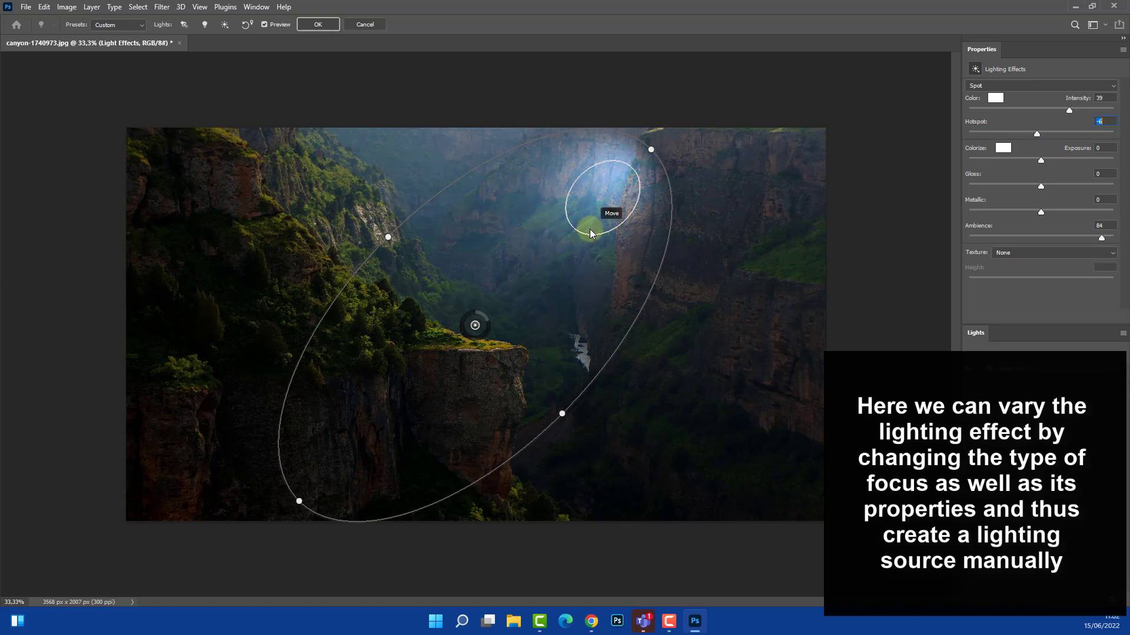
drag(652, 148, 654, 145)
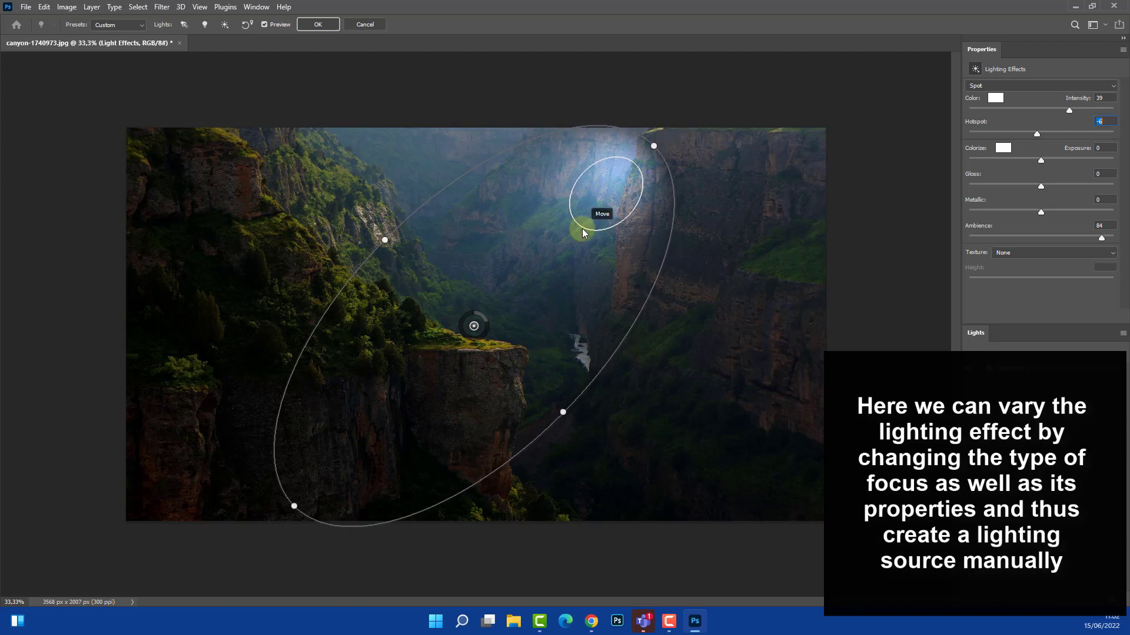
drag(582, 228, 375, 354)
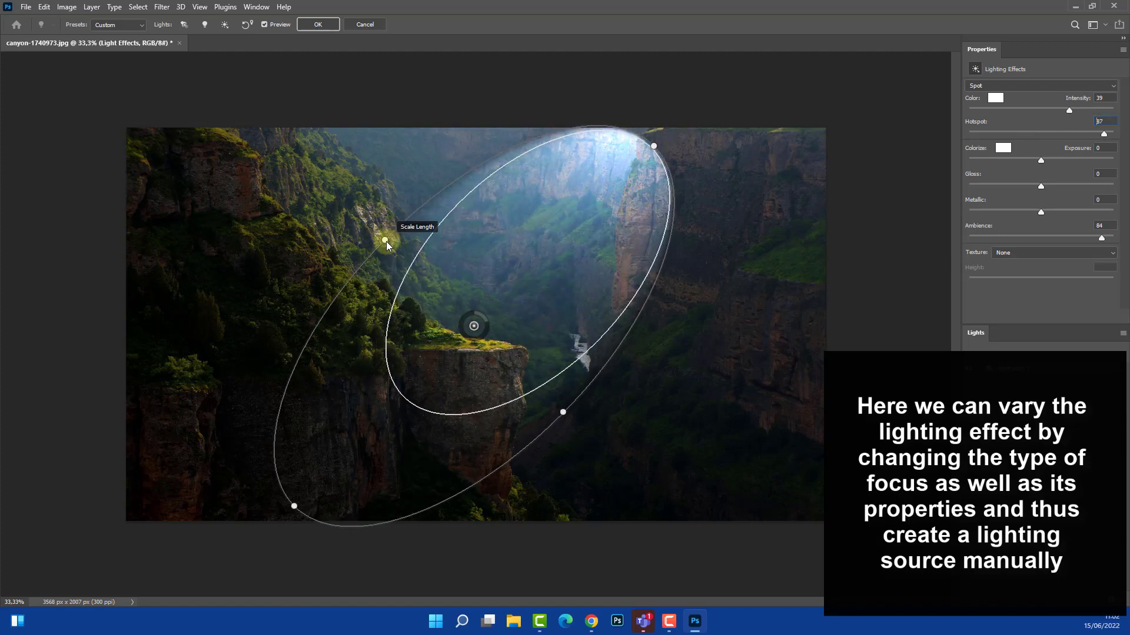
drag(386, 240, 354, 220)
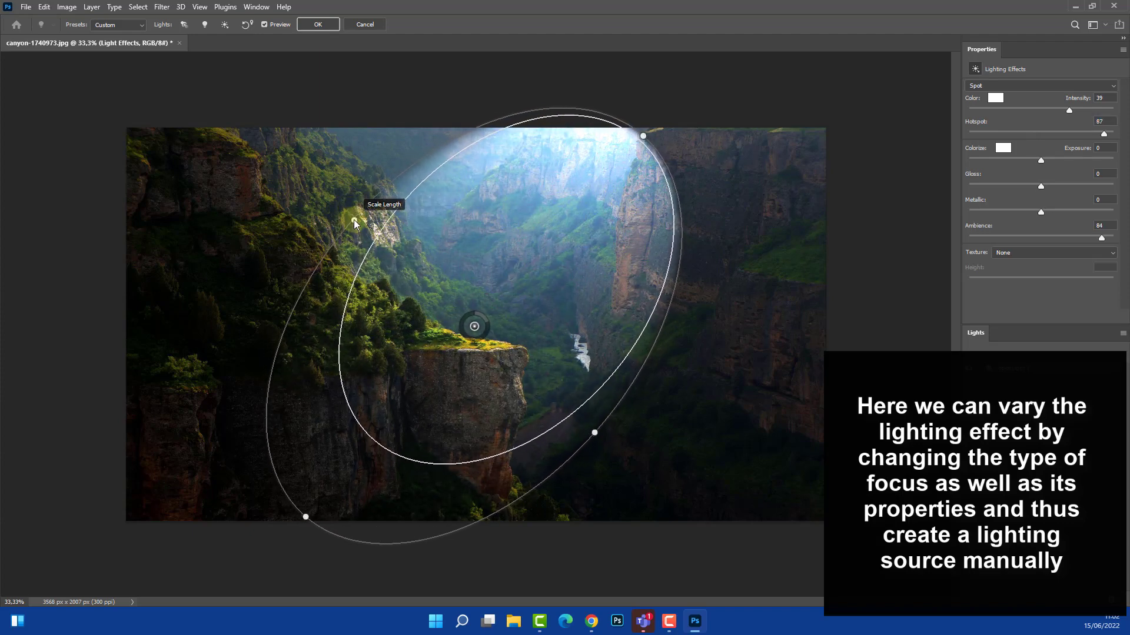
Set the spot light's colour to a pale cream, RGB 251, 240, 220.
click(995, 98)
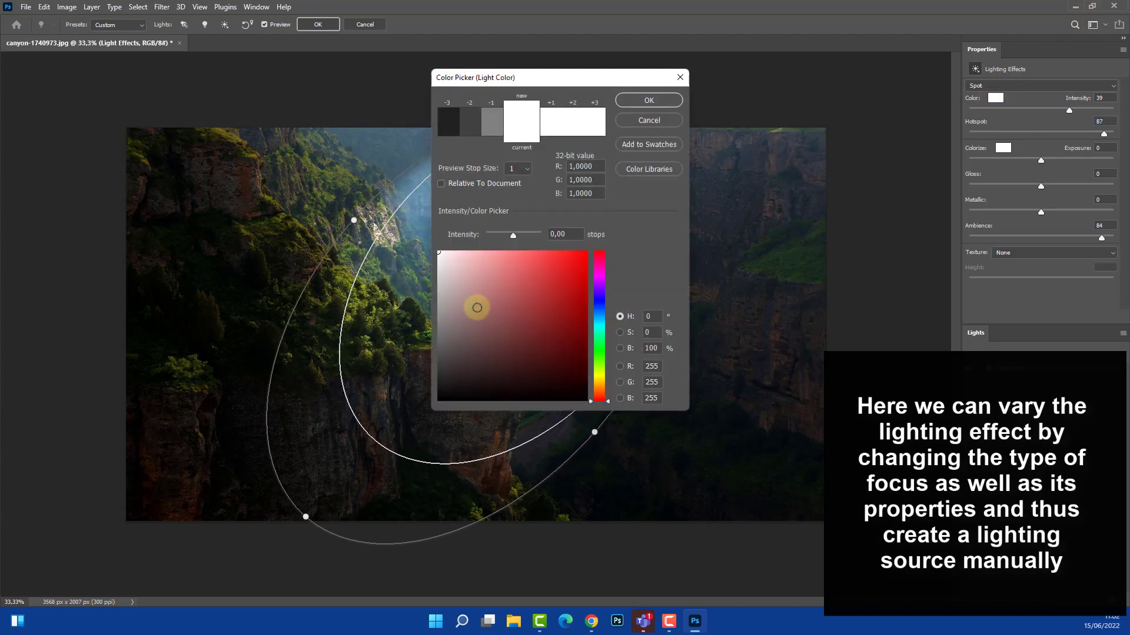
click(599, 386)
click(457, 251)
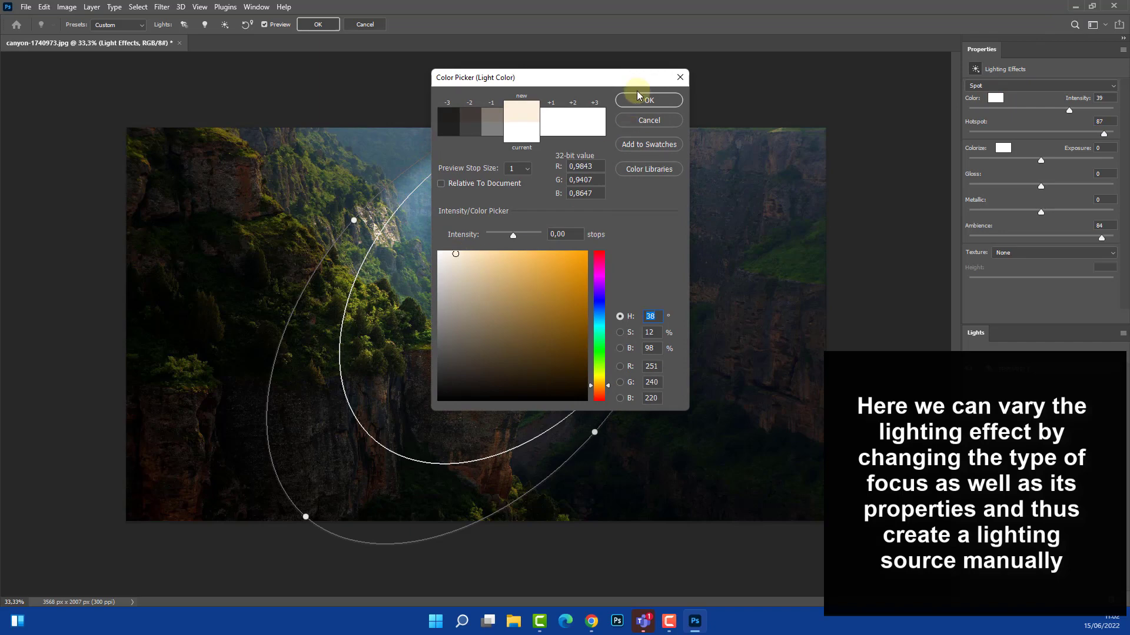
click(650, 100)
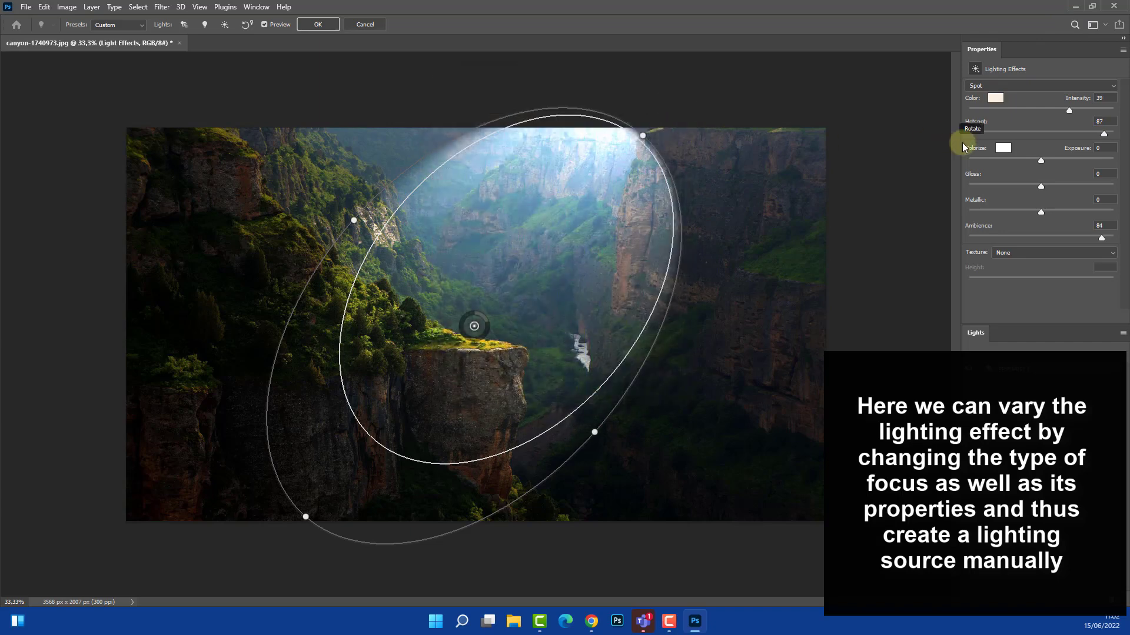
Set the Colorize ambient colour to a light orange with hue 38.
click(1003, 148)
click(599, 385)
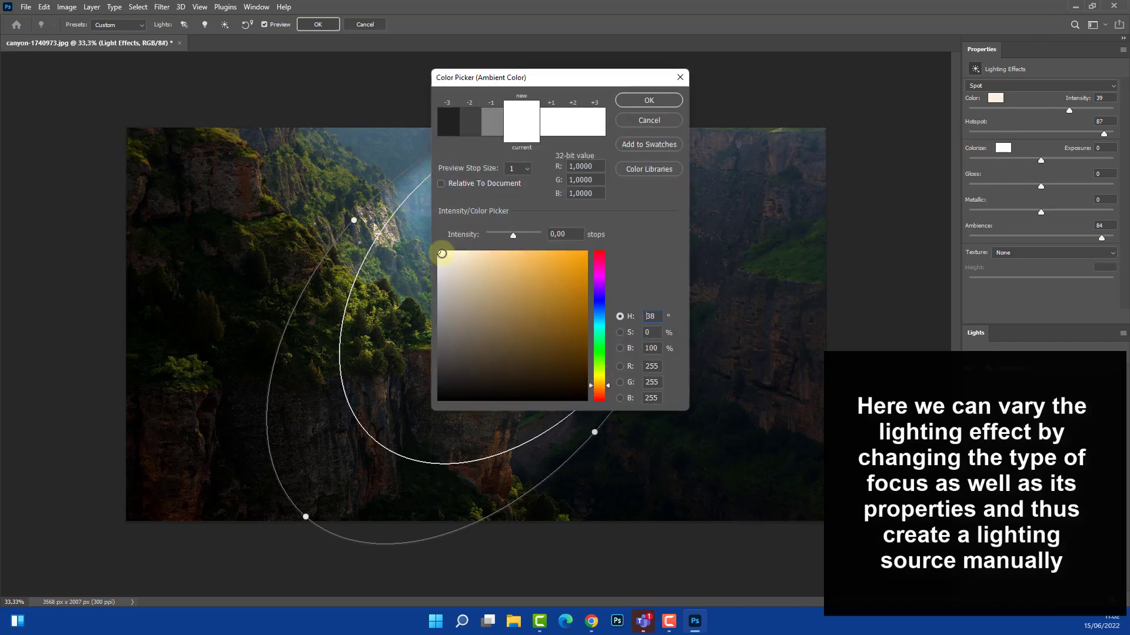
click(471, 255)
click(650, 100)
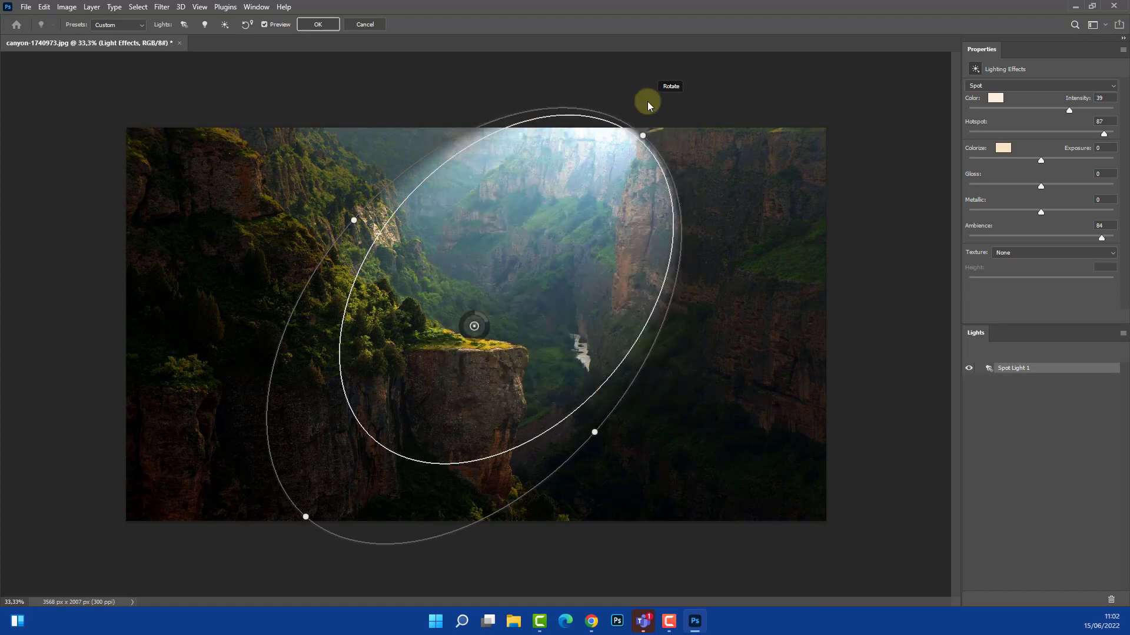
Lengthen the spot light's ellipse and set its gloss to -41, metallic to 64 and ambience to 100.
drag(644, 136, 689, 91)
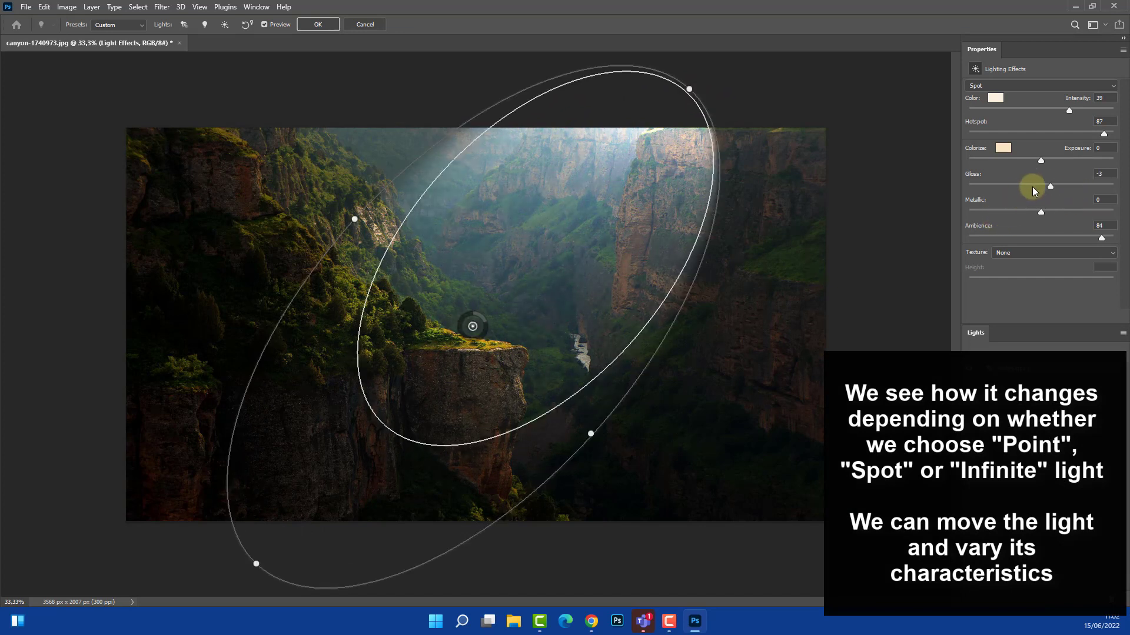
drag(988, 192, 1102, 214)
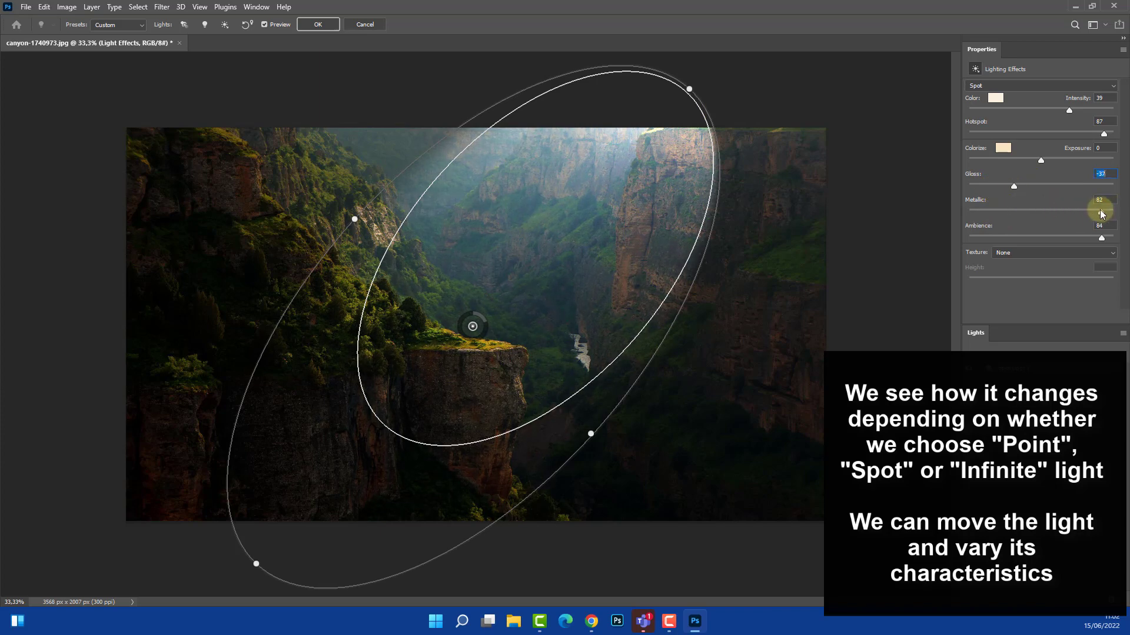
click(1083, 234)
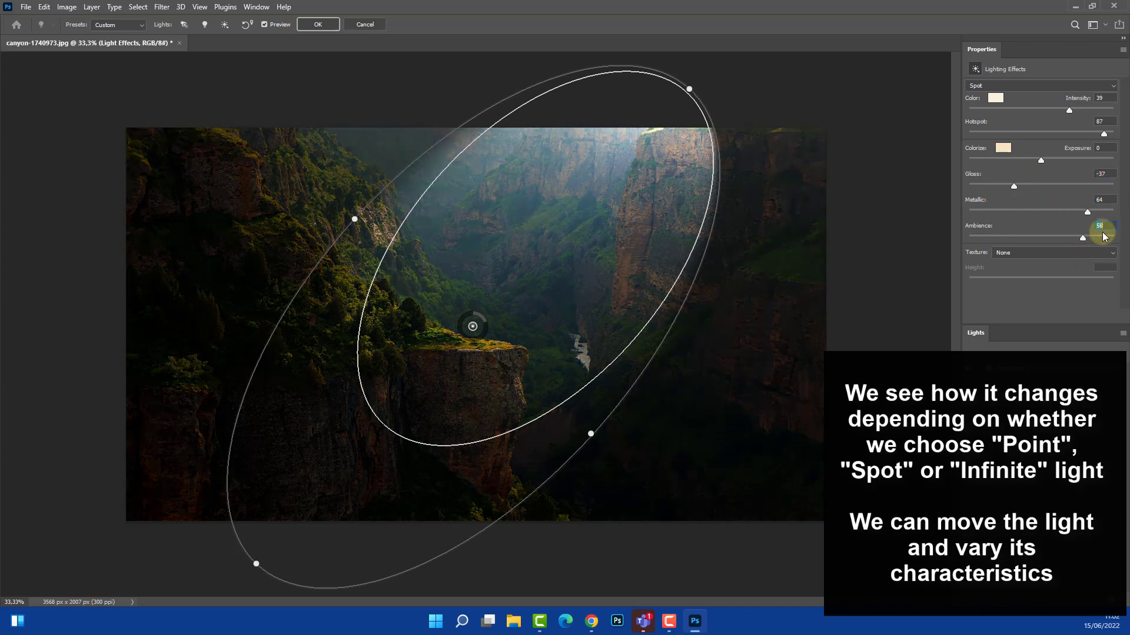
drag(1105, 235, 1123, 246)
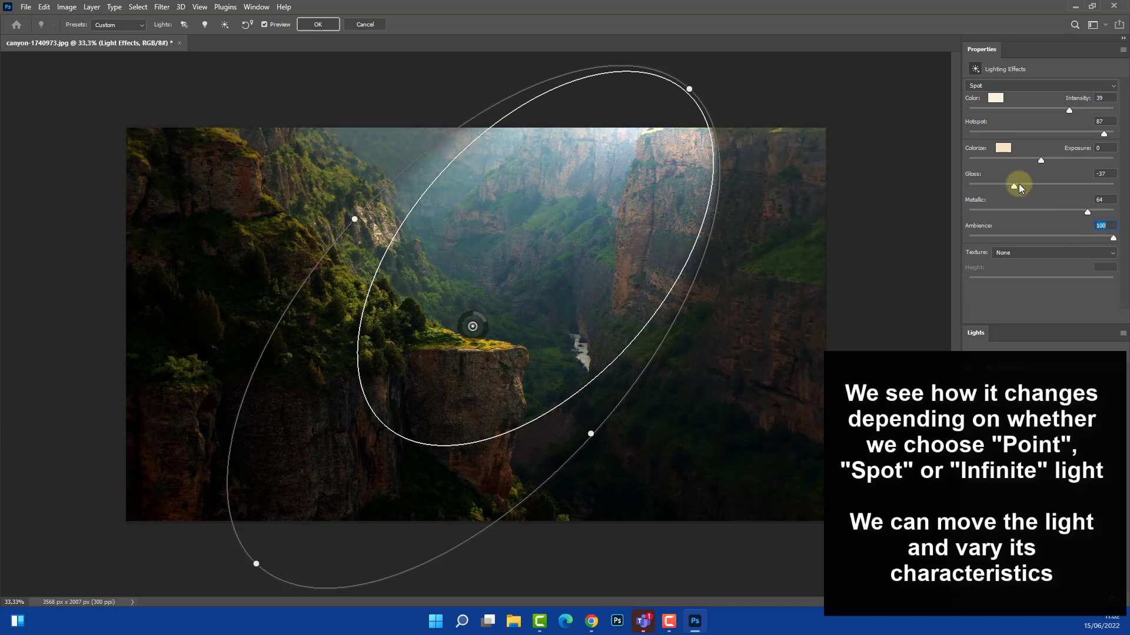
drag(1019, 185, 1019, 254)
Open the texture channel choices for the spot light.
click(1018, 253)
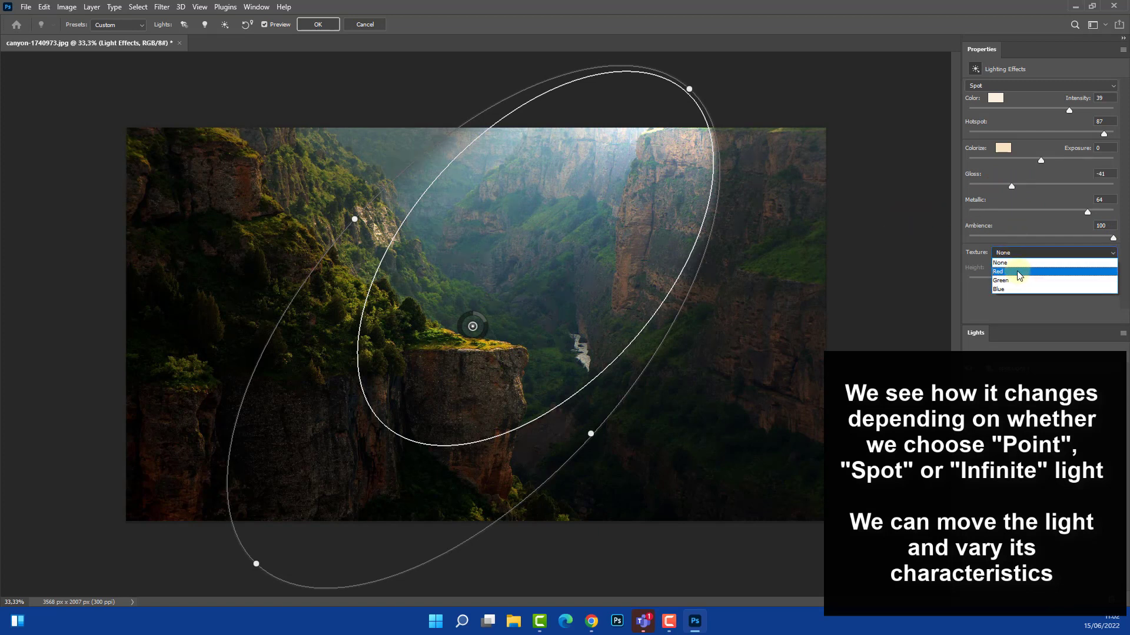